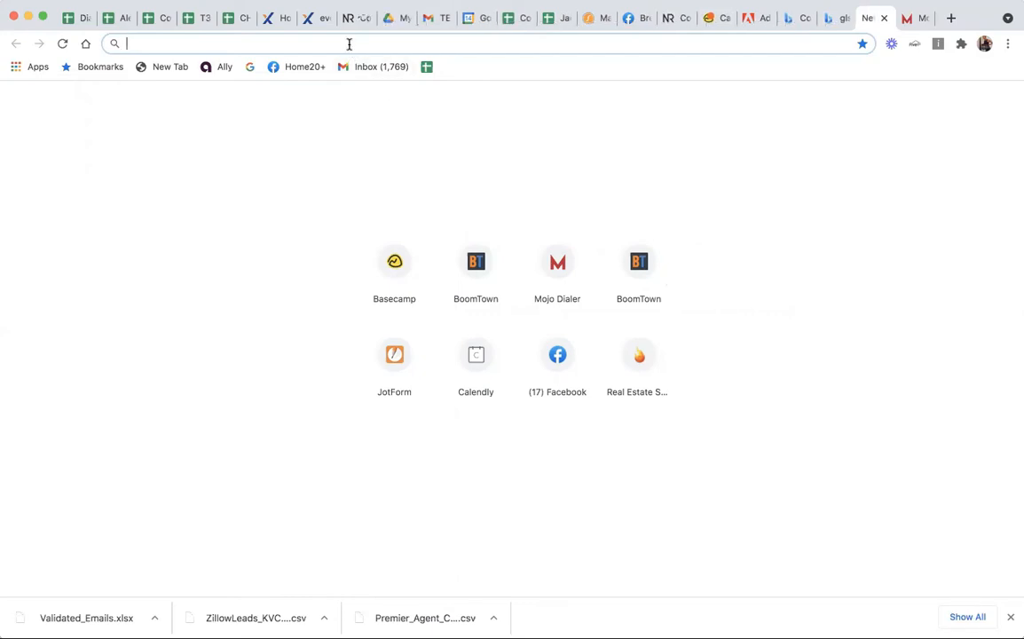
Step: Go to calendly.com and open the account's event types page
{"action": "type", "text": "calen"}
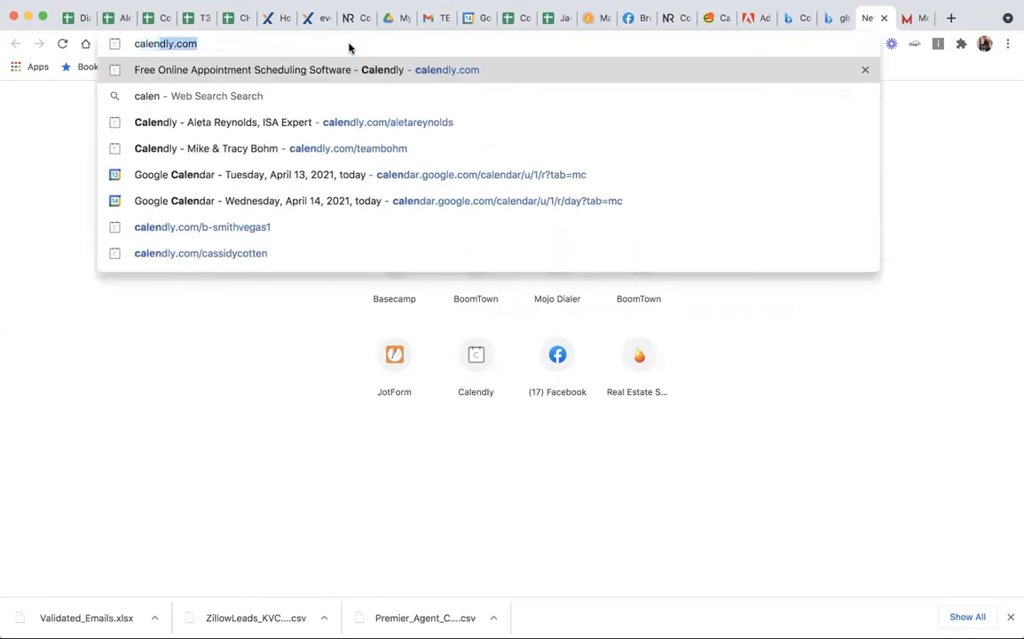
{"action": "type", "text": "dly.com"}
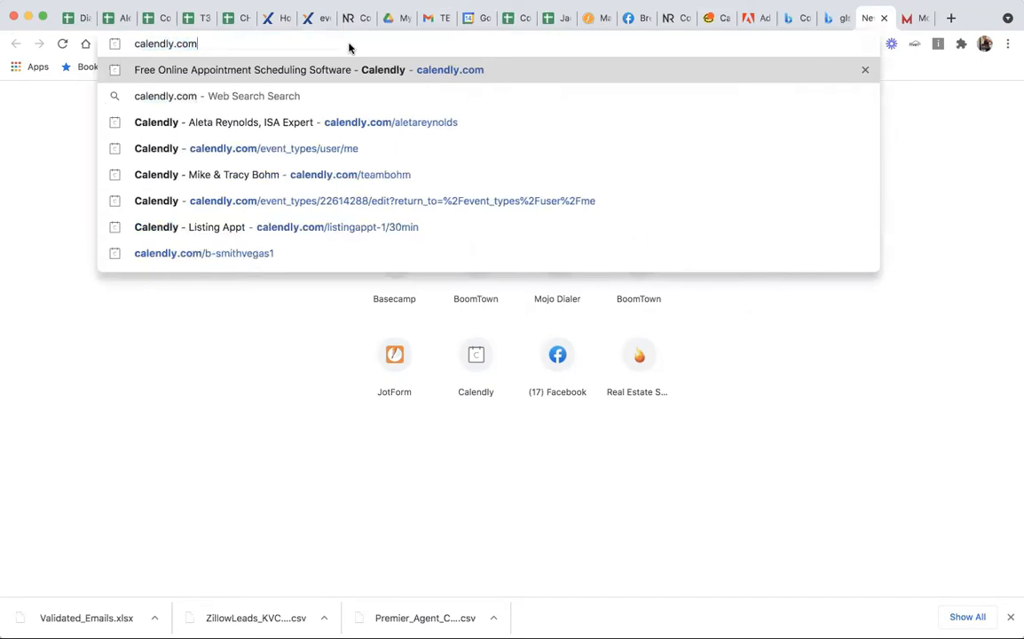
{"action": "key", "text": "Return"}
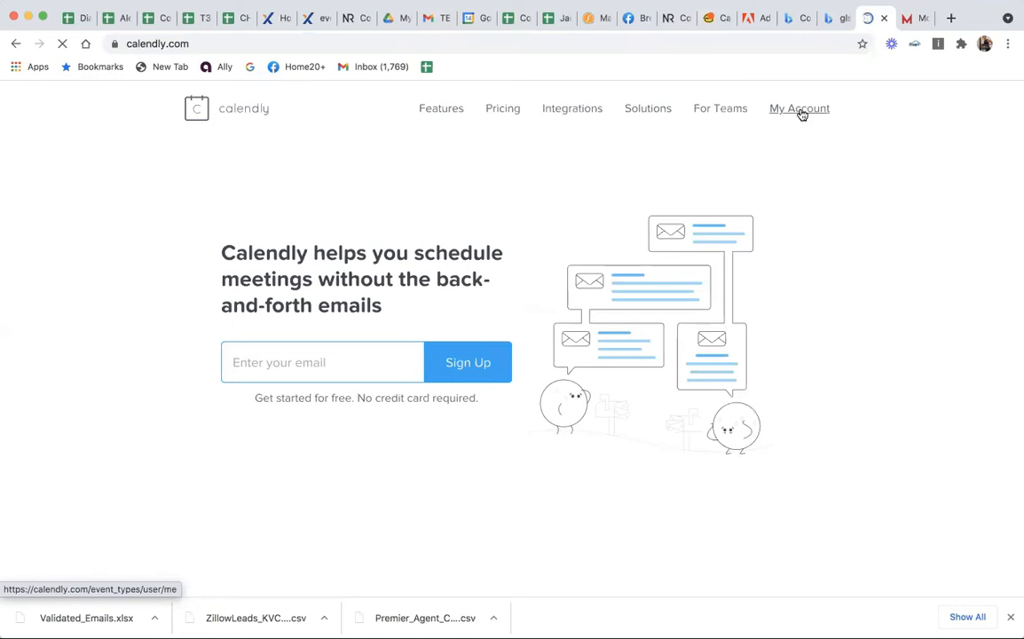
{"action": "left_click", "coordinate": [801, 113]}
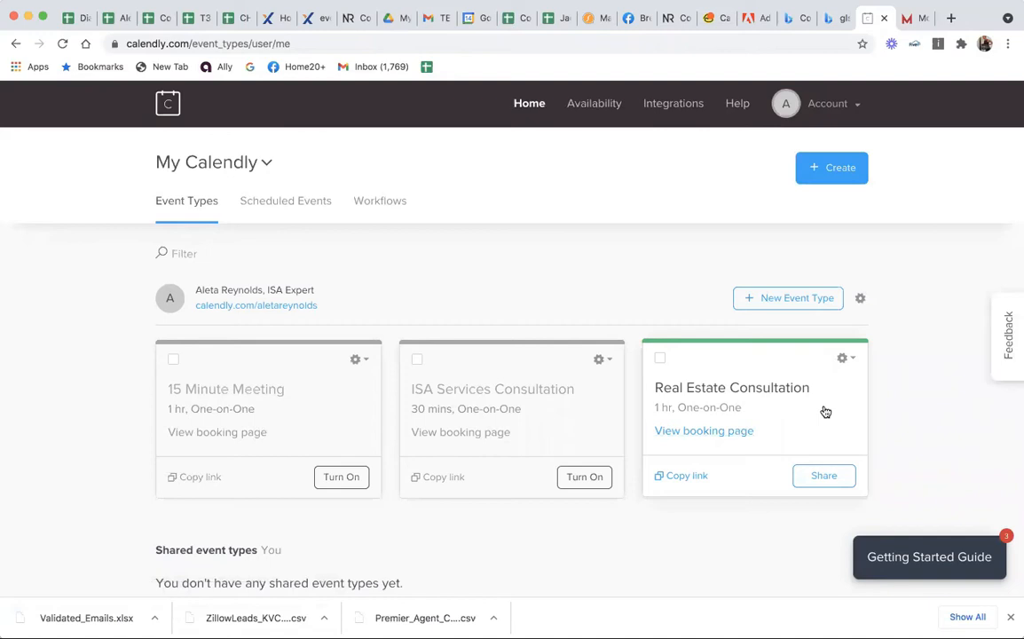
Step: Open the Real Estate Consultation event type for editing and expand its event name and location details
{"action": "left_click", "coordinate": [365, 360]}
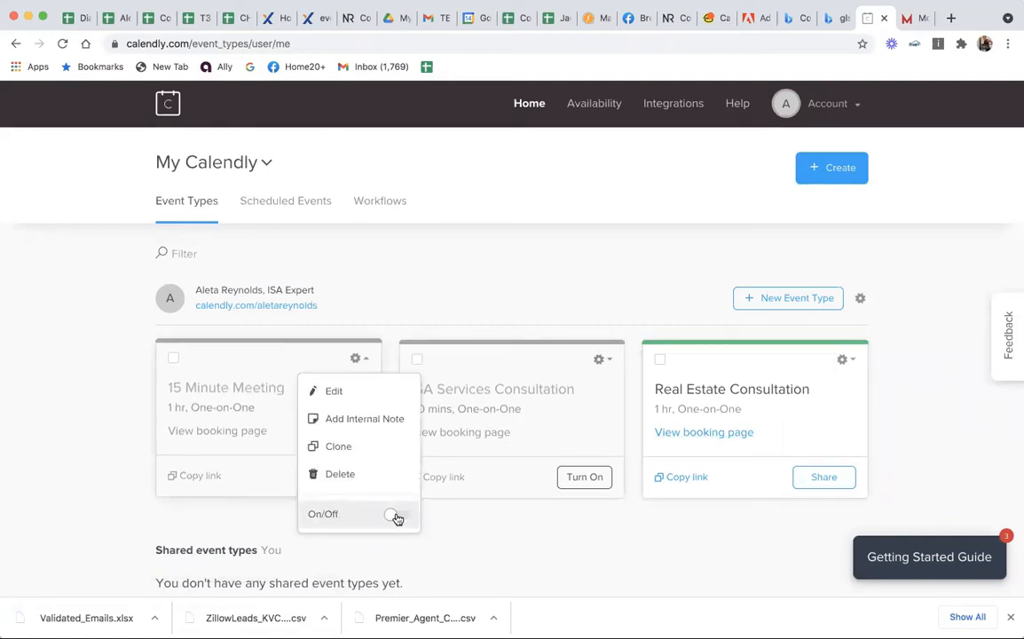
{"action": "left_click", "coordinate": [849, 361]}
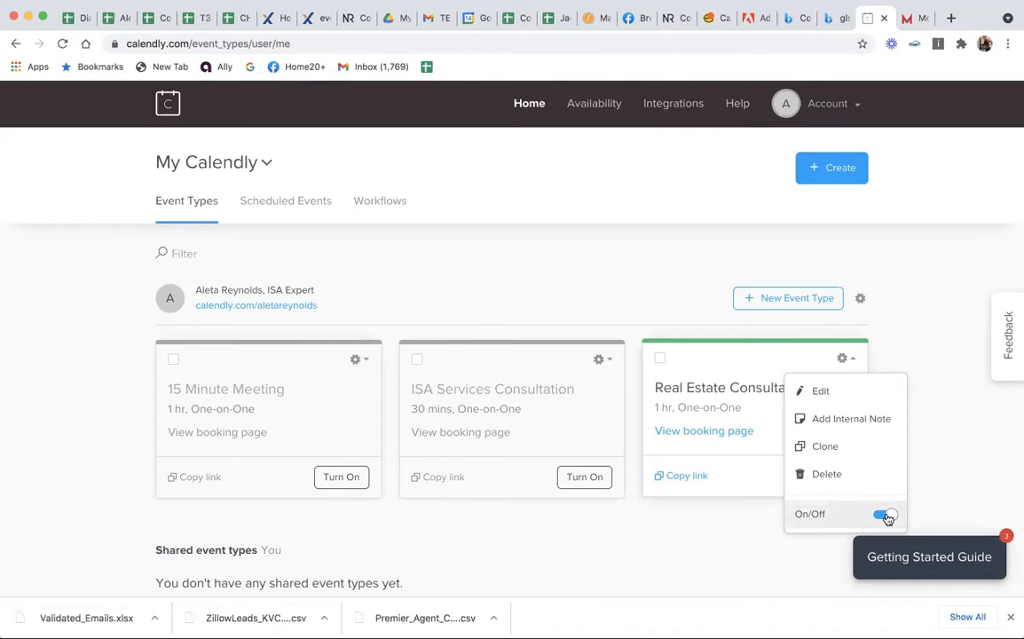
{"action": "left_click", "coordinate": [811, 394]}
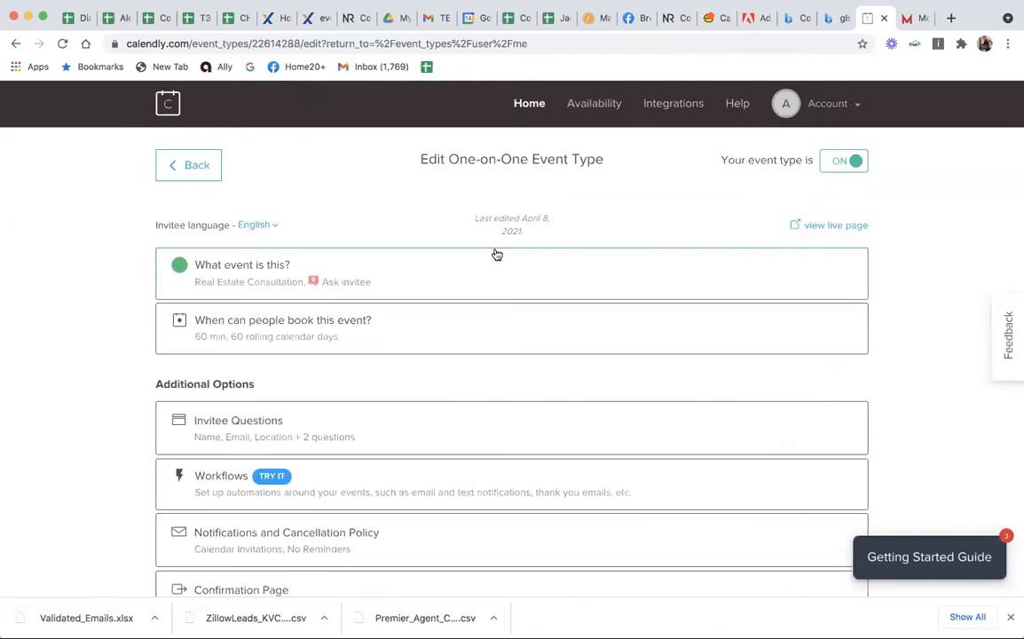
{"action": "left_click", "coordinate": [248, 270]}
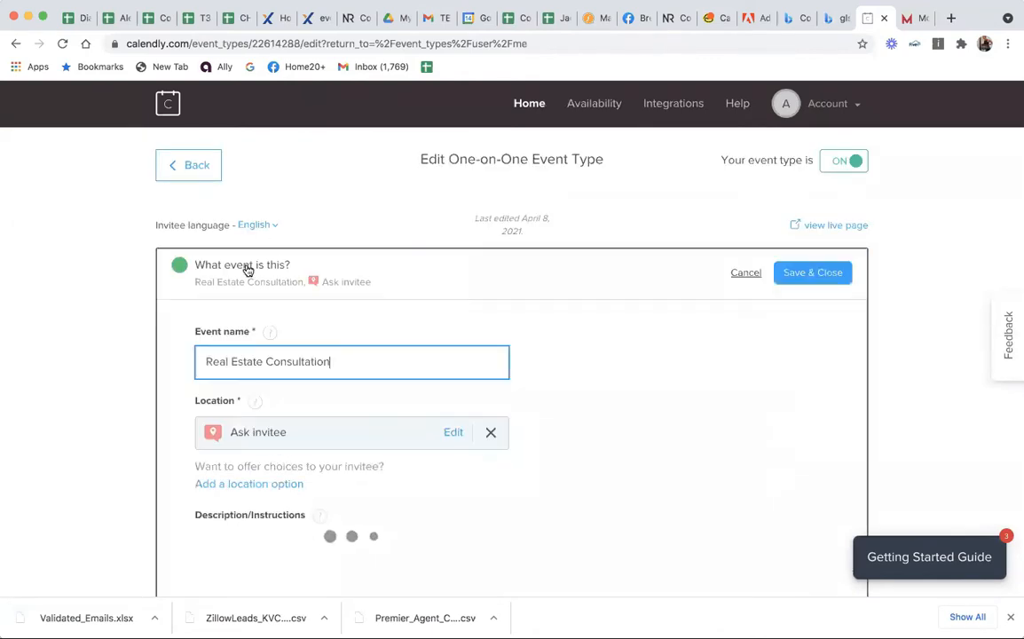
Step: Remove the event's location, set it to Ask invitee again, and save the event details
{"action": "left_click_drag", "start_coordinate": [346, 362], "coordinate": [190, 371]}
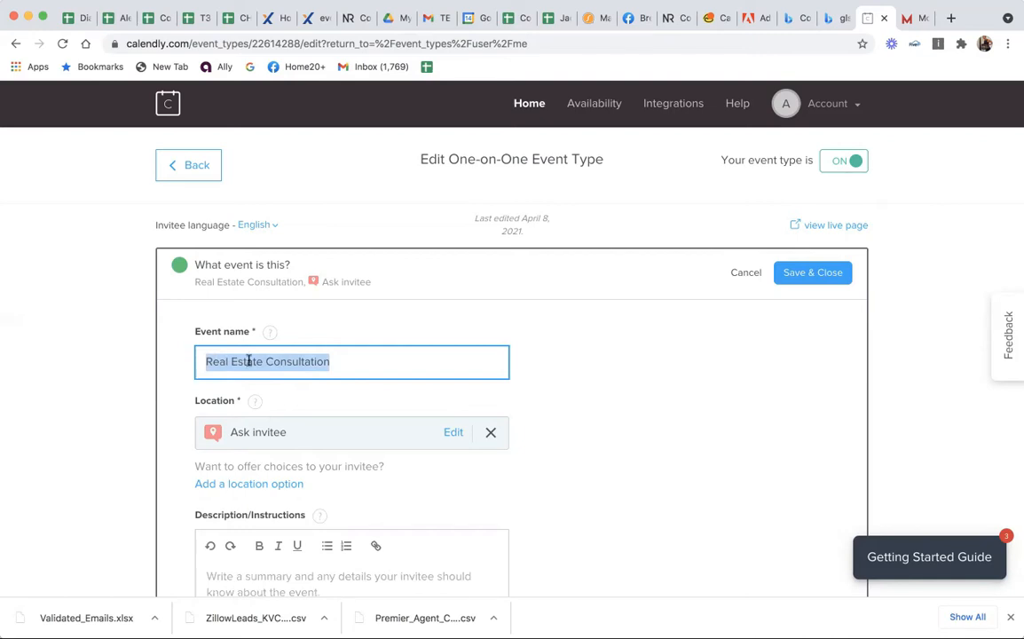
{"action": "left_click", "coordinate": [492, 433]}
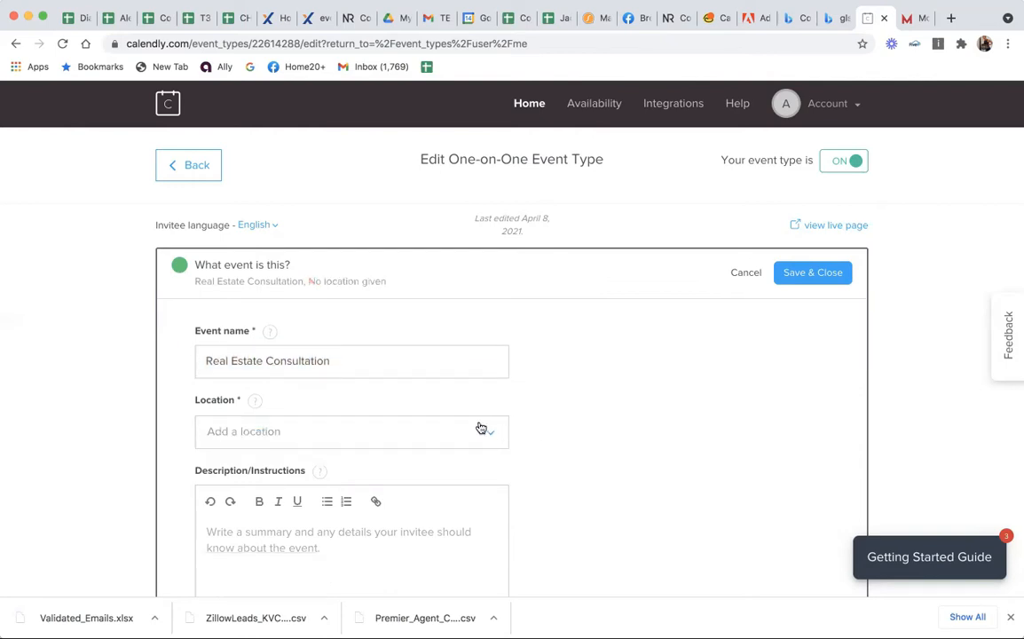
{"action": "left_click", "coordinate": [488, 439]}
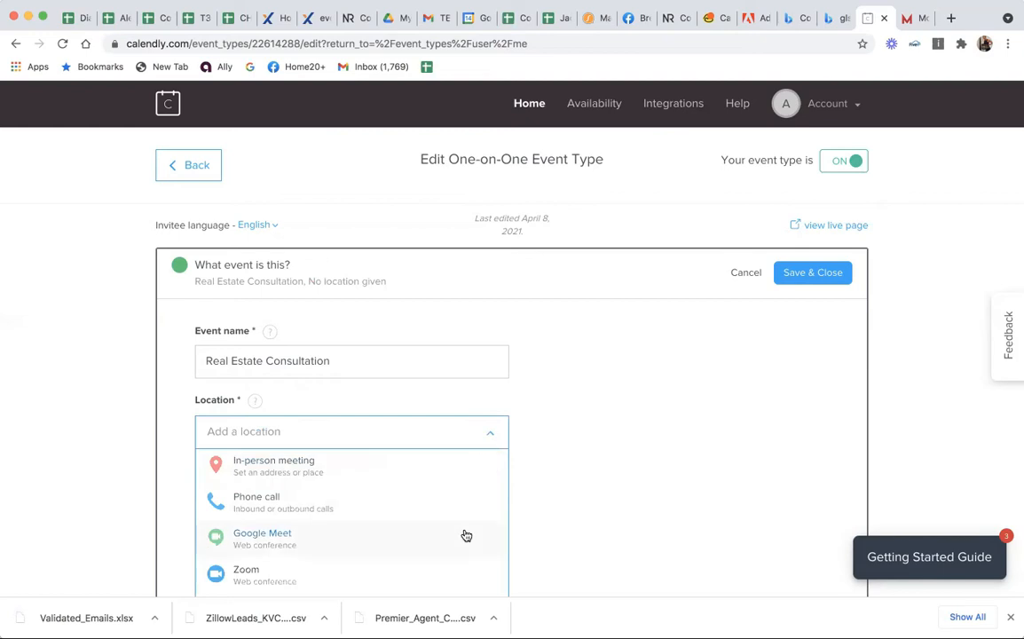
{"action": "scroll", "coordinate": [464, 535], "scroll_direction": "down", "scroll_amount": 2}
{"action": "scroll", "coordinate": [644, 501], "scroll_direction": "down", "scroll_amount": 3}
{"action": "scroll", "coordinate": [643, 502], "scroll_direction": "down", "scroll_amount": 1}
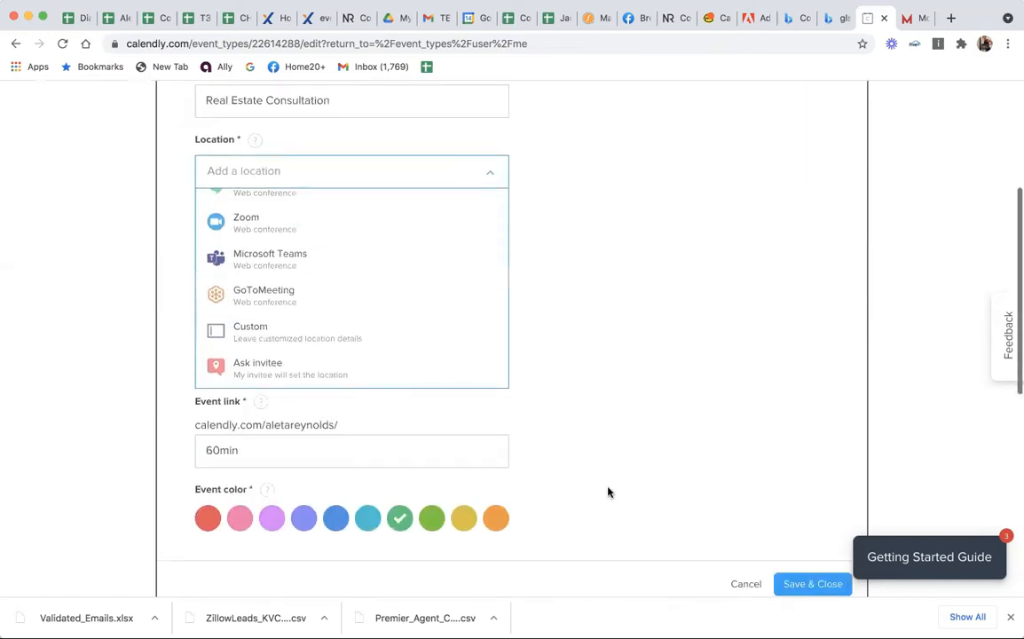
{"action": "left_click", "coordinate": [252, 371]}
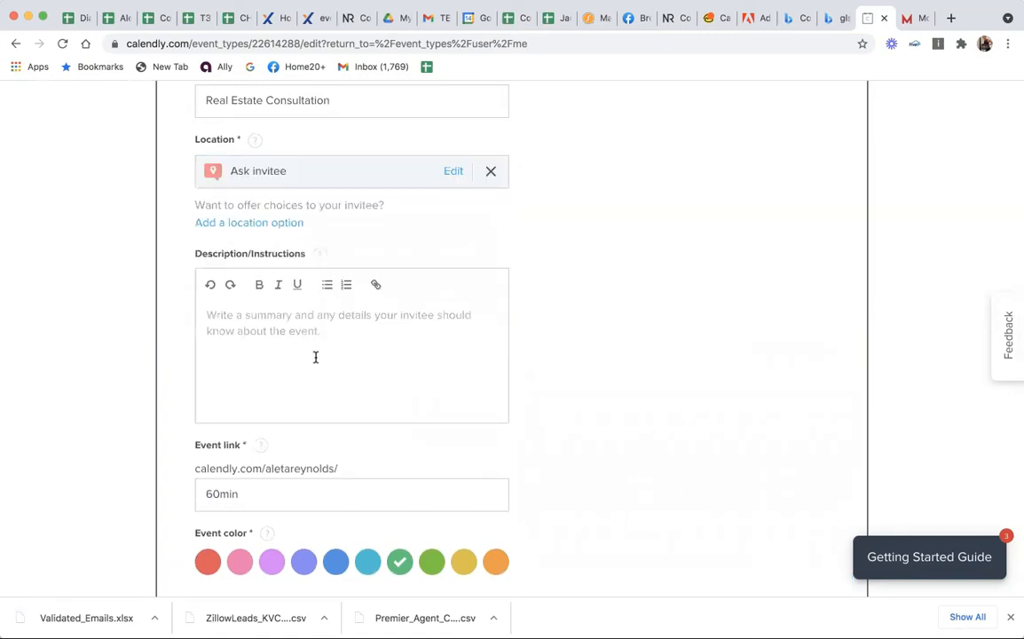
{"action": "left_click", "coordinate": [202, 313]}
{"action": "scroll", "coordinate": [311, 417], "scroll_direction": "down", "scroll_amount": 3}
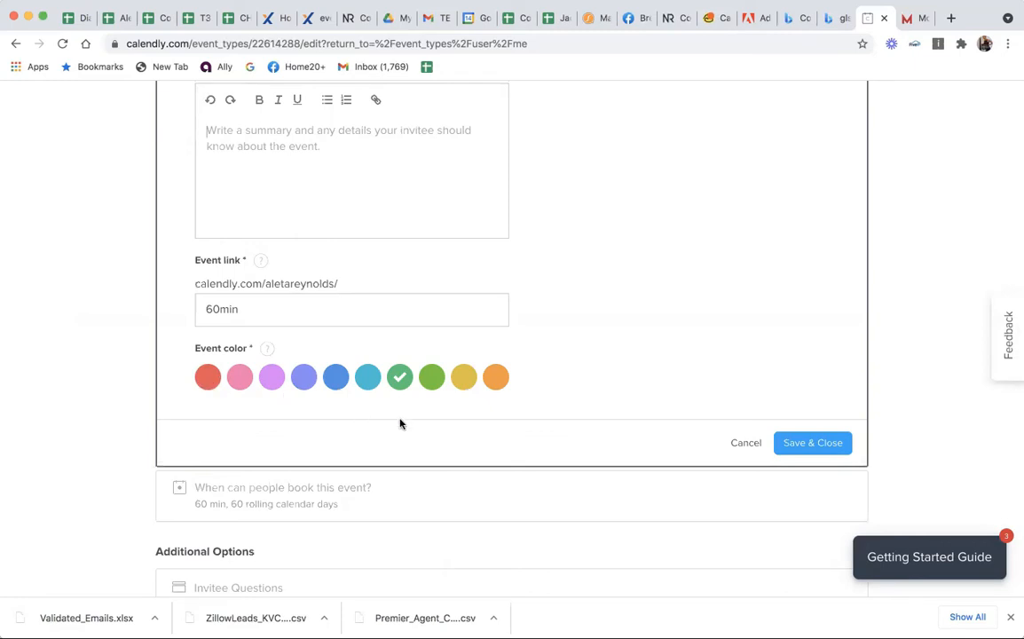
{"action": "left_click", "coordinate": [799, 449]}
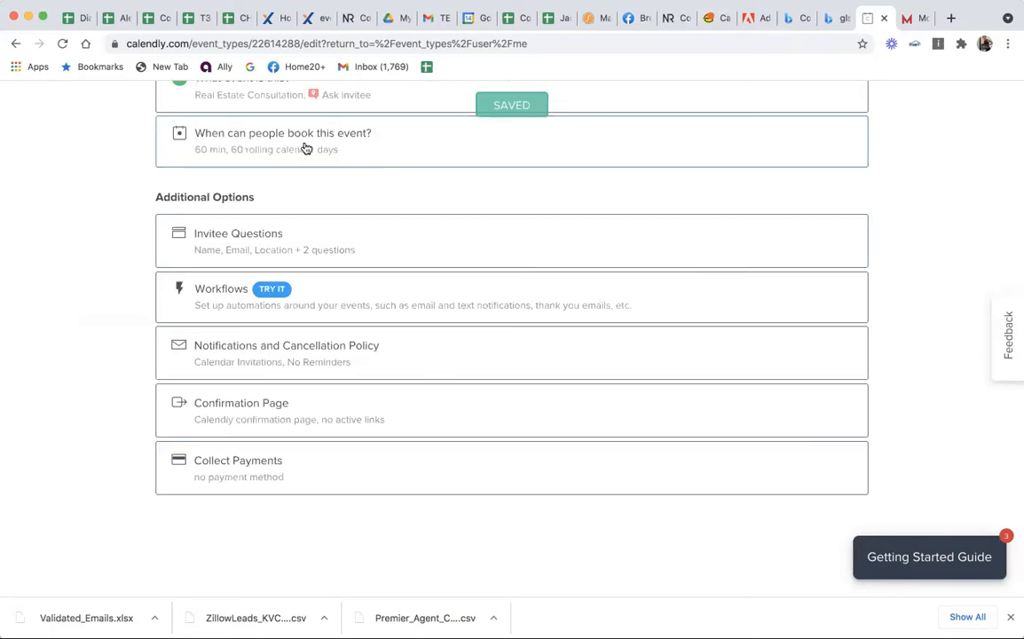
Step: Open the event's booking availability settings and disable the buffer time after the event
{"action": "left_click", "coordinate": [235, 143]}
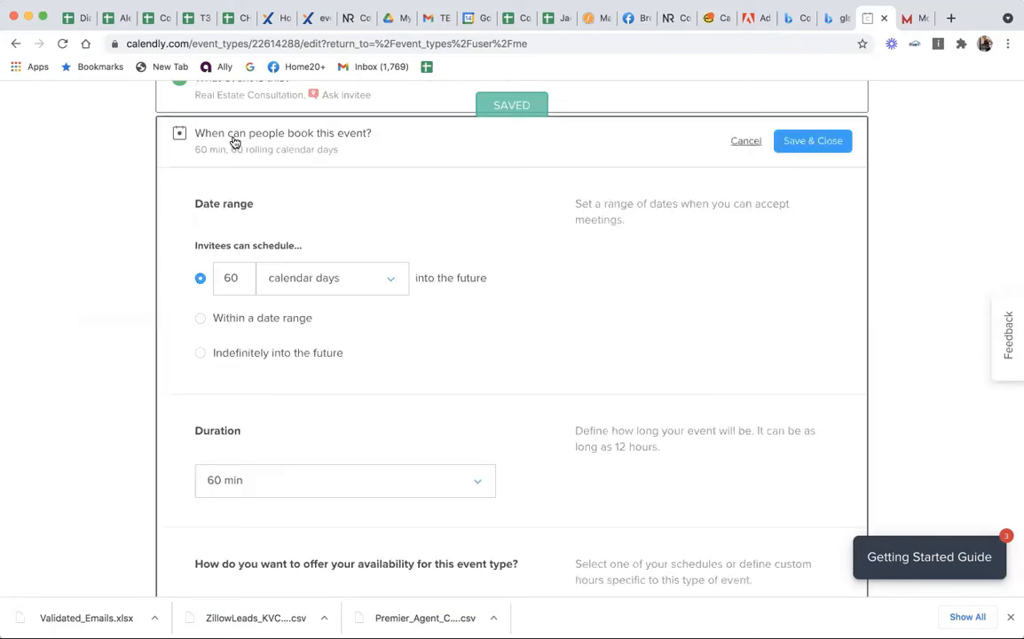
{"action": "scroll", "coordinate": [330, 345], "scroll_direction": "down", "scroll_amount": 7}
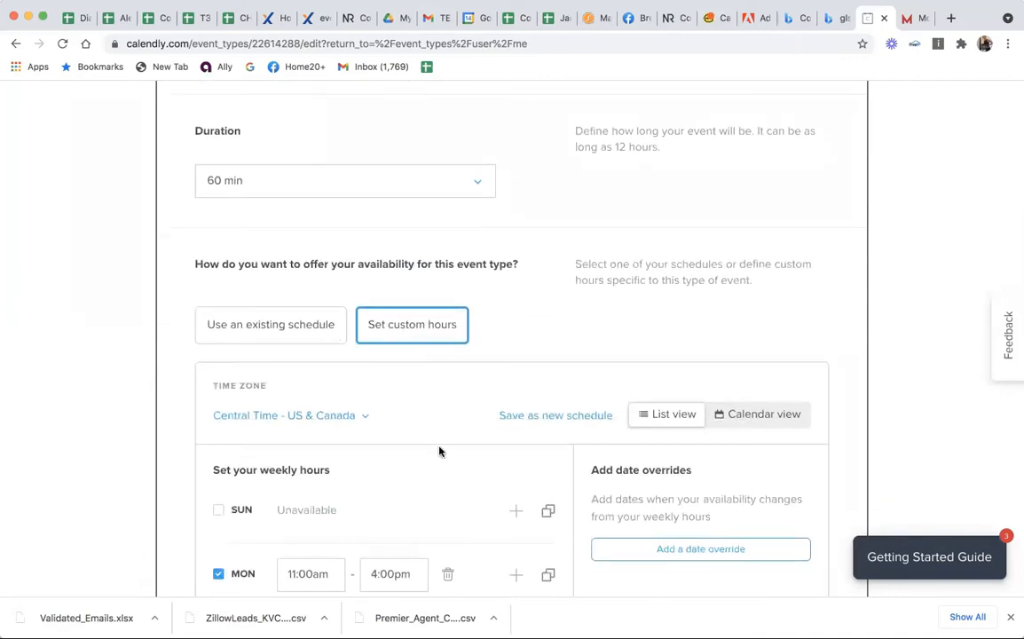
{"action": "scroll", "coordinate": [440, 451], "scroll_direction": "down", "scroll_amount": 3}
{"action": "scroll", "coordinate": [438, 451], "scroll_direction": "down", "scroll_amount": 3}
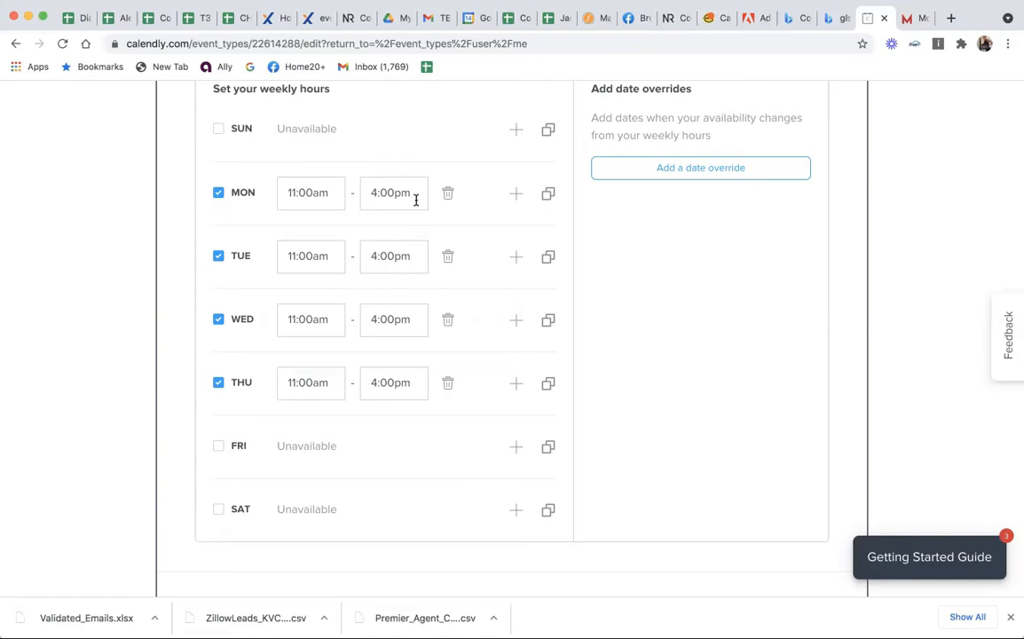
{"action": "scroll", "coordinate": [456, 418], "scroll_direction": "down", "scroll_amount": 5}
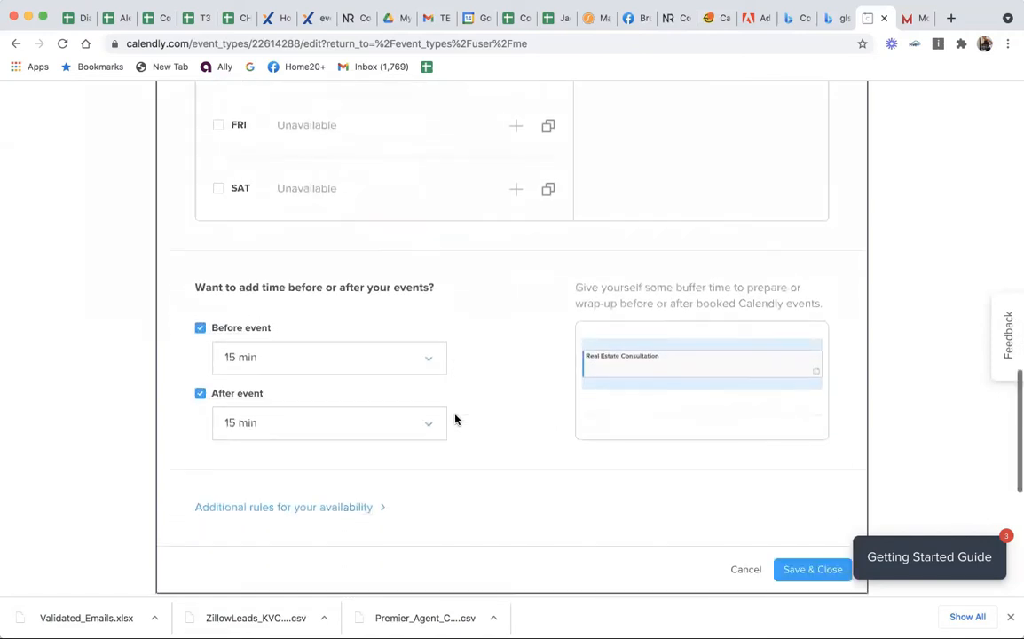
{"action": "scroll", "coordinate": [455, 418], "scroll_direction": "down", "scroll_amount": 1}
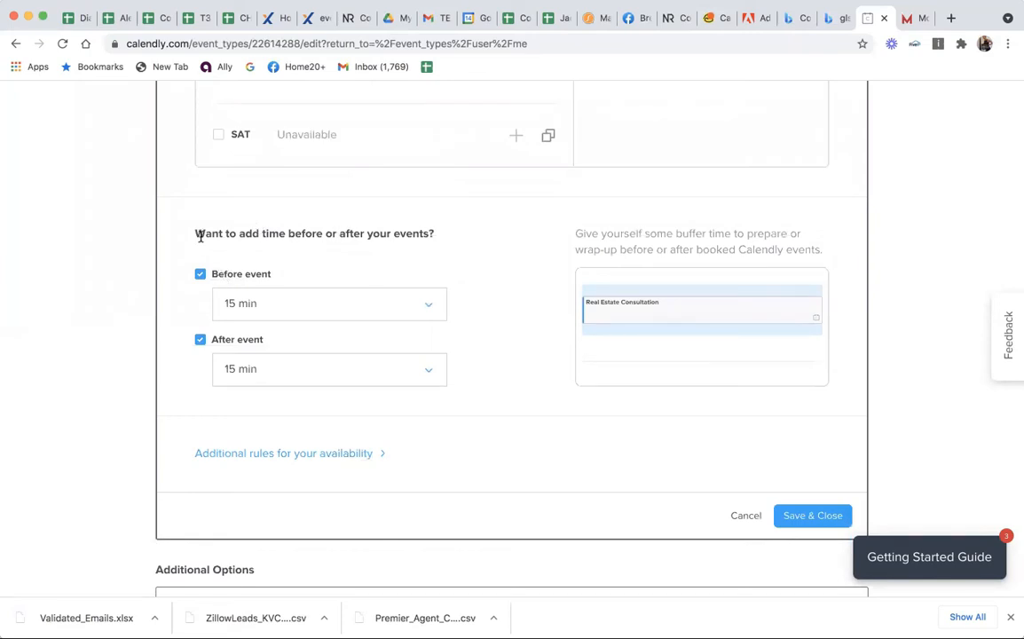
{"action": "left_click", "coordinate": [330, 310]}
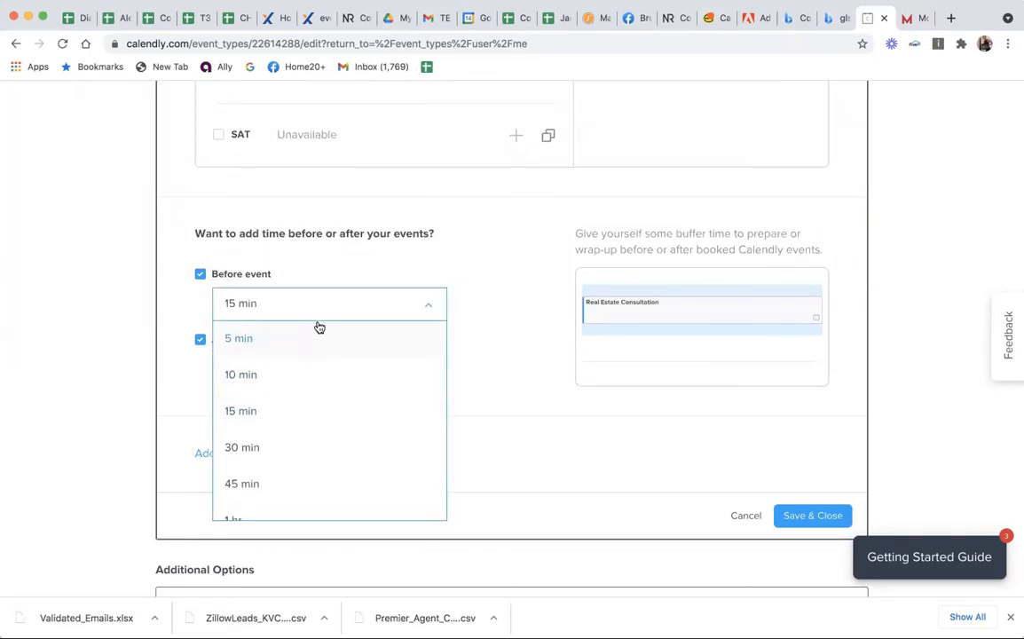
{"action": "left_click", "coordinate": [479, 346]}
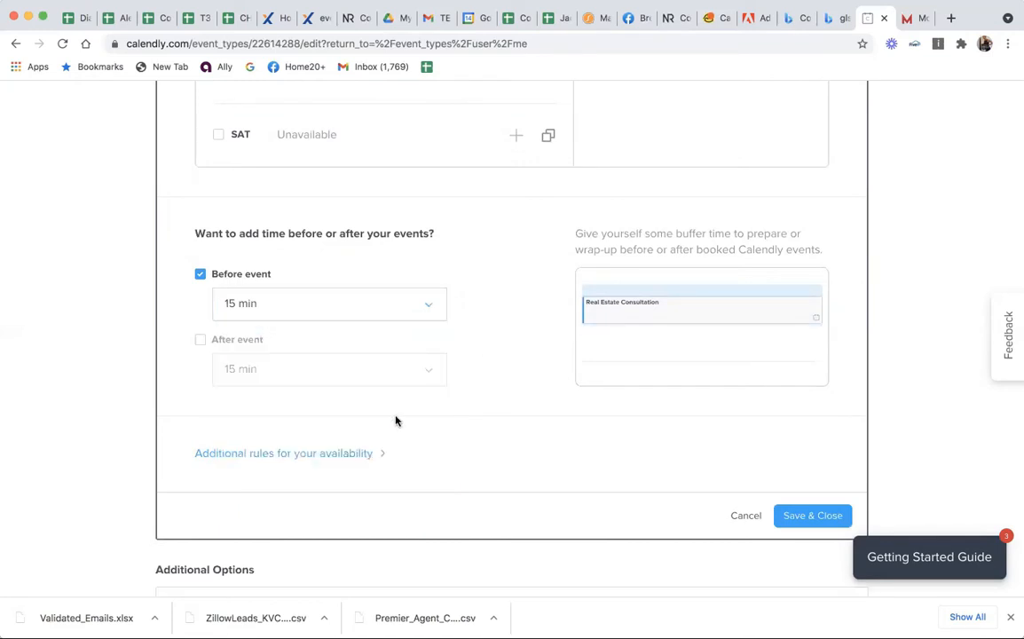
Step: Expand the additional availability rules and set the start time increments to 15 min
{"action": "left_click", "coordinate": [281, 461]}
{"action": "scroll", "coordinate": [280, 461], "scroll_direction": "down", "scroll_amount": 5}
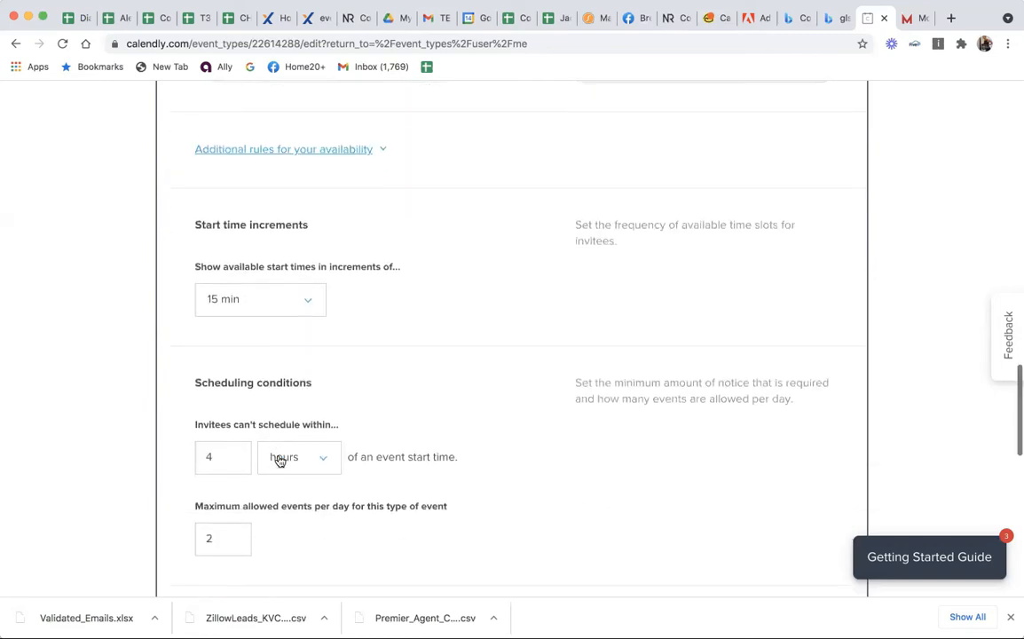
{"action": "left_click_drag", "start_coordinate": [197, 102], "coordinate": [330, 108]}
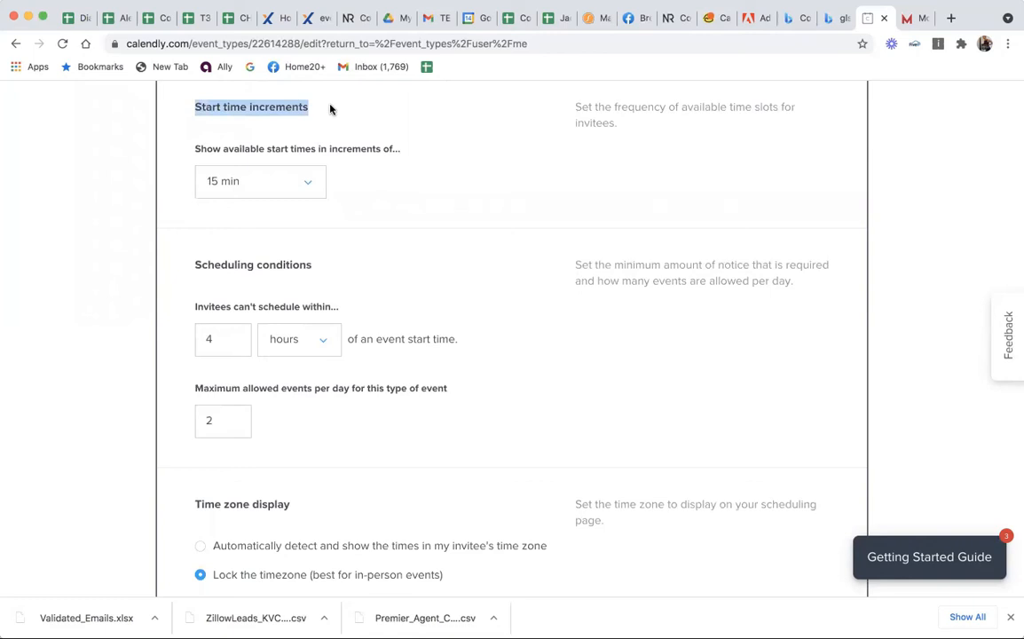
{"action": "left_click", "coordinate": [306, 186]}
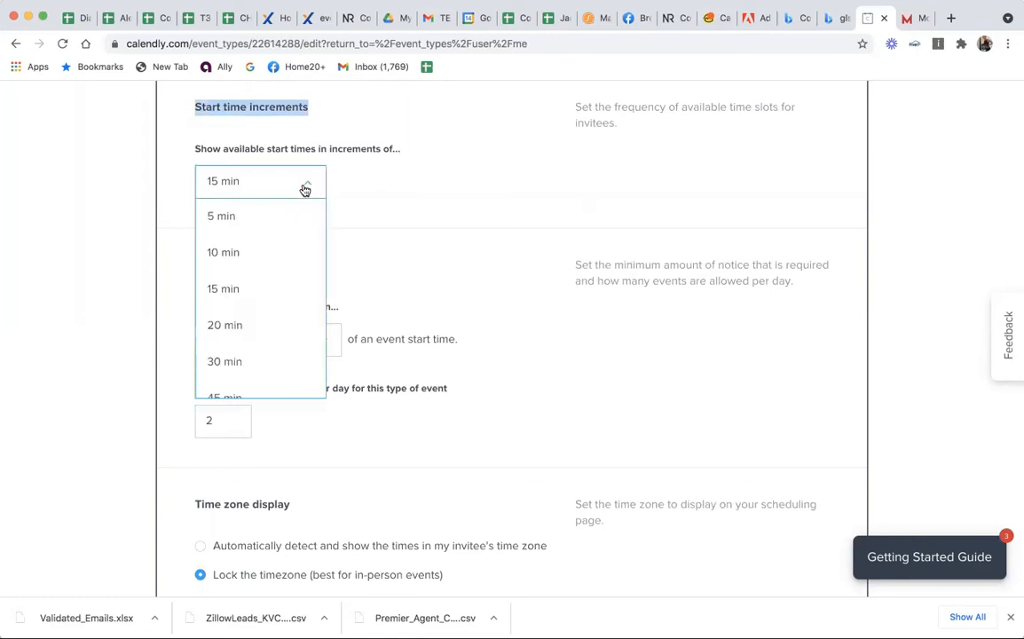
{"action": "left_click", "coordinate": [250, 292]}
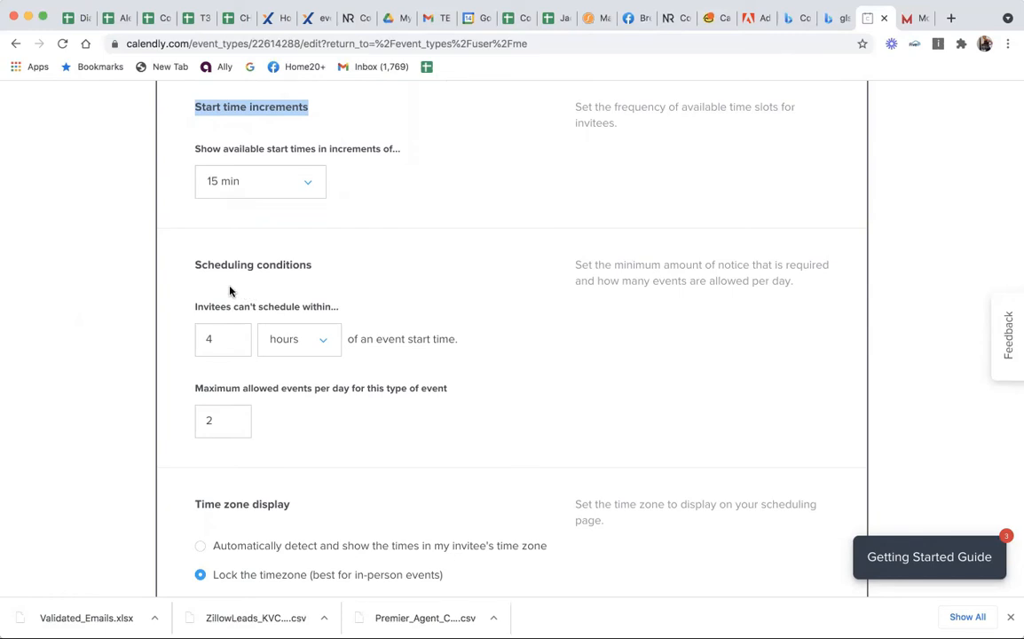
Step: Set the minimum scheduling notice to 2 hours before an event's start time
{"action": "left_click_drag", "start_coordinate": [197, 267], "coordinate": [368, 356]}
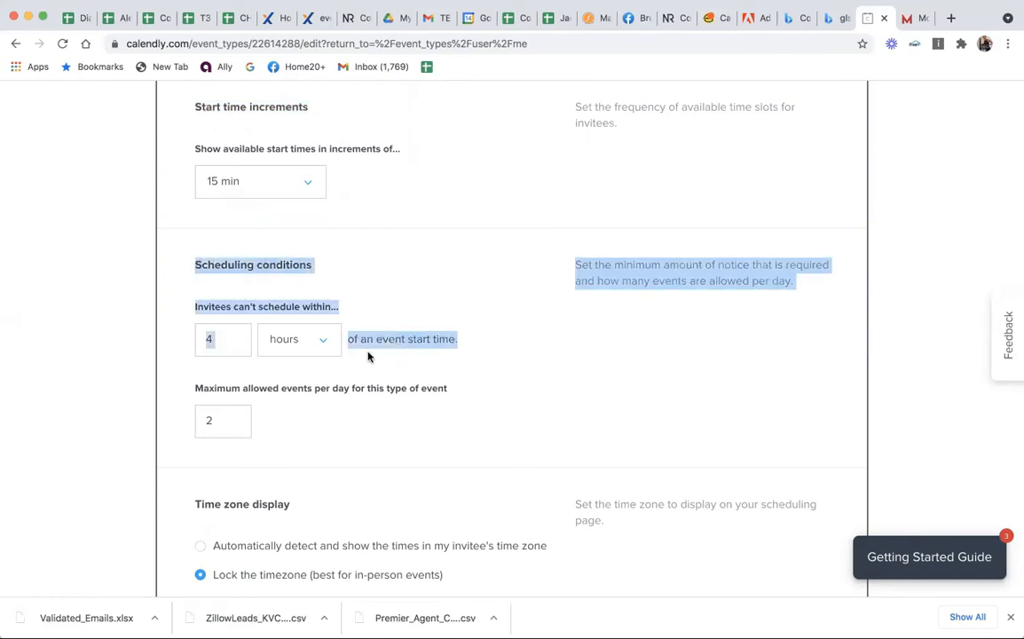
{"action": "left_click", "coordinate": [246, 328]}
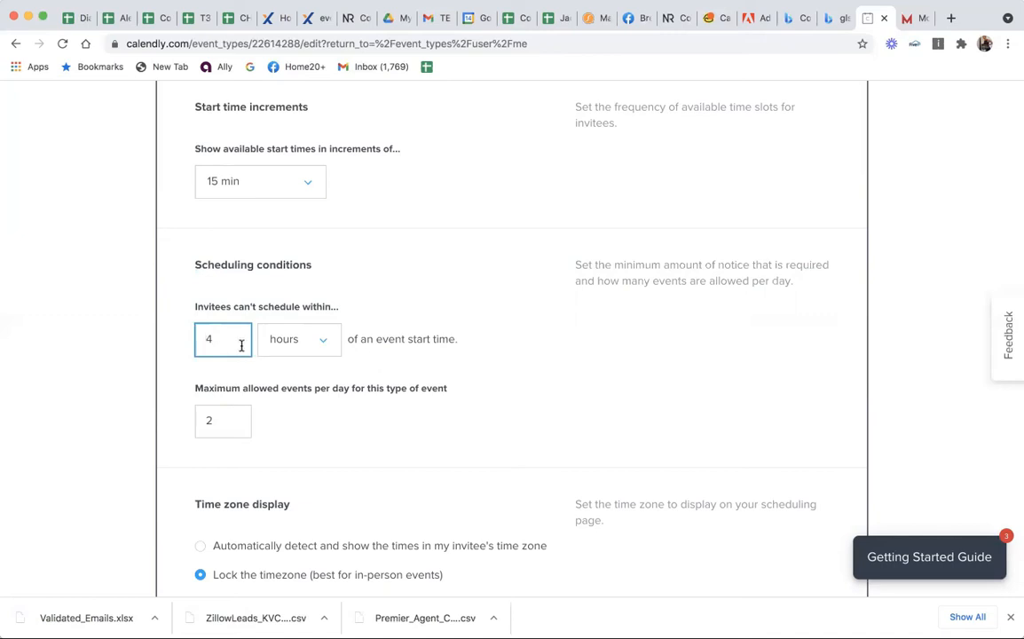
{"action": "left_click_drag", "start_coordinate": [213, 340], "coordinate": [191, 344]}
{"action": "type", "text": "1"}
{"action": "key", "text": "BackSpace"}
{"action": "type", "text": "2"}
{"action": "left_click_drag", "start_coordinate": [211, 338], "coordinate": [198, 339]}
Step: Review the maximum events per day and the time zone display options, and save the booking availability settings
{"action": "left_click", "coordinate": [220, 420]}
{"action": "left_click_drag", "start_coordinate": [196, 391], "coordinate": [460, 393]}
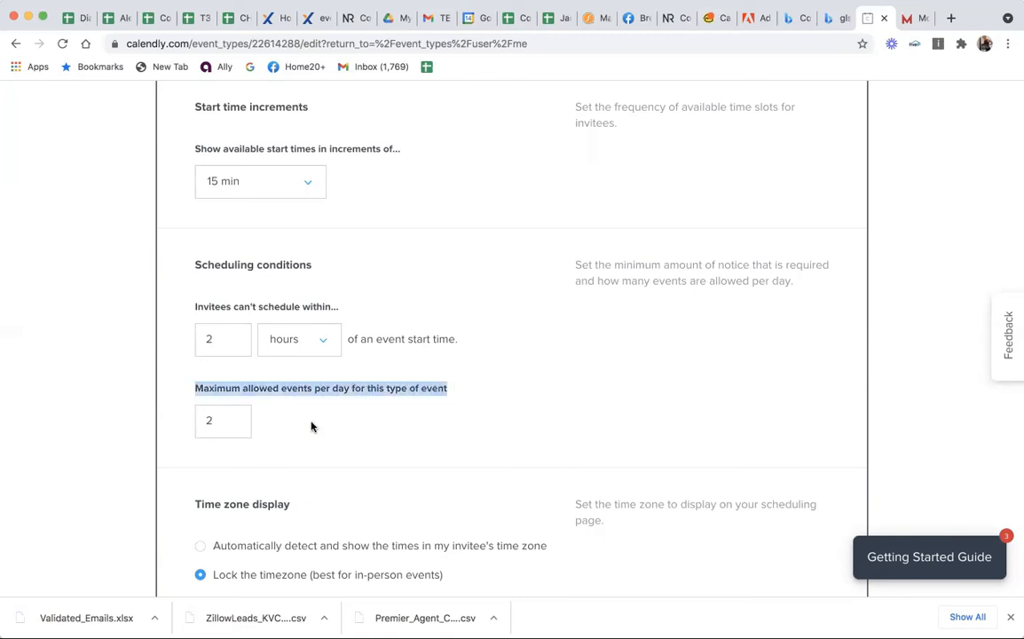
{"action": "left_click", "coordinate": [227, 421]}
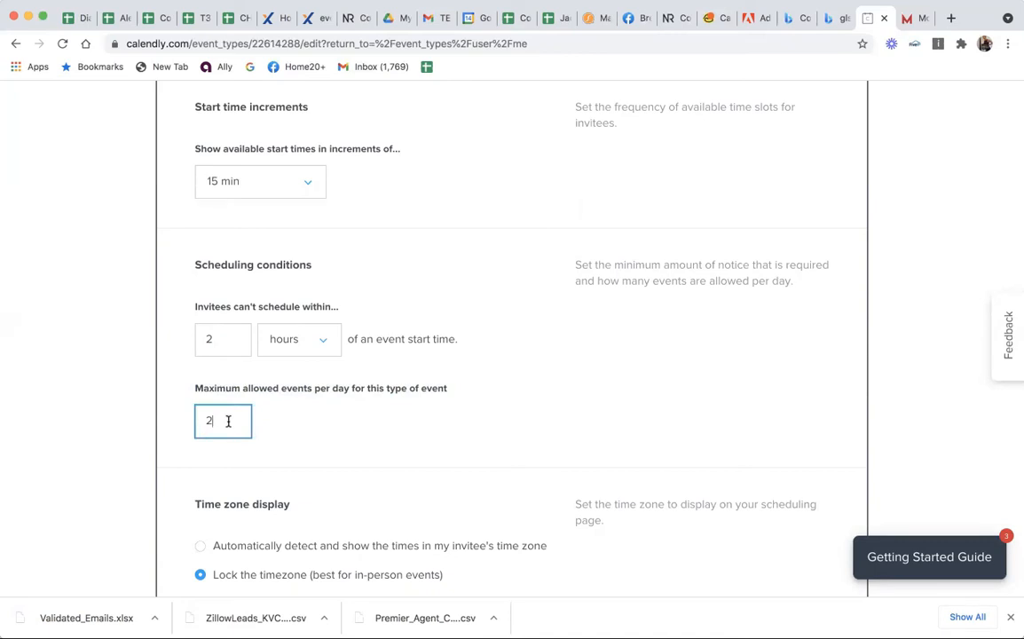
{"action": "scroll", "coordinate": [299, 480], "scroll_direction": "down", "scroll_amount": 3}
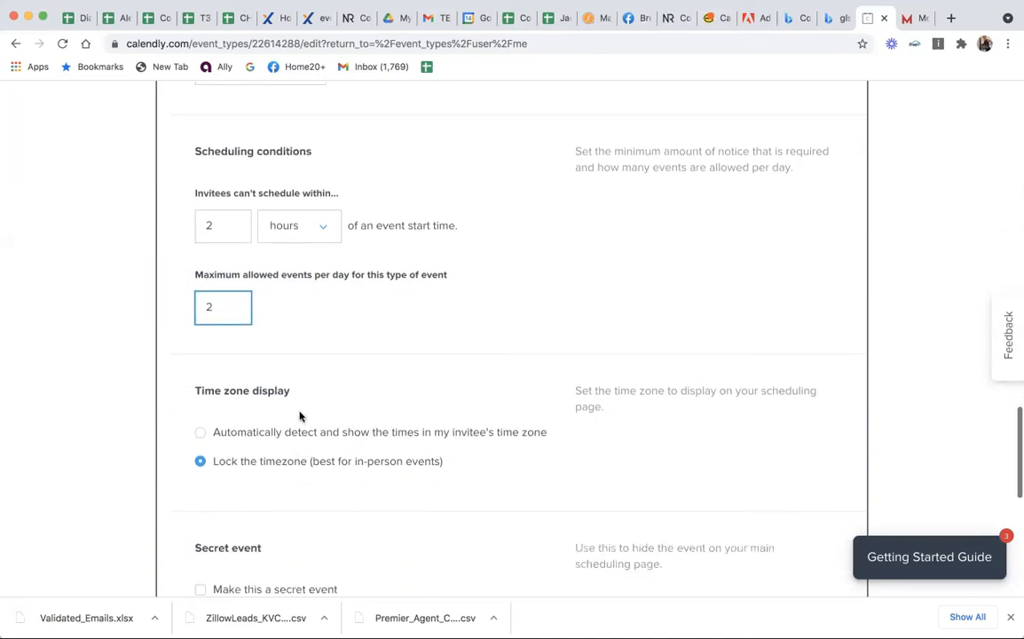
{"action": "left_click", "coordinate": [194, 391]}
{"action": "left_click_drag", "start_coordinate": [194, 390], "coordinate": [391, 412]}
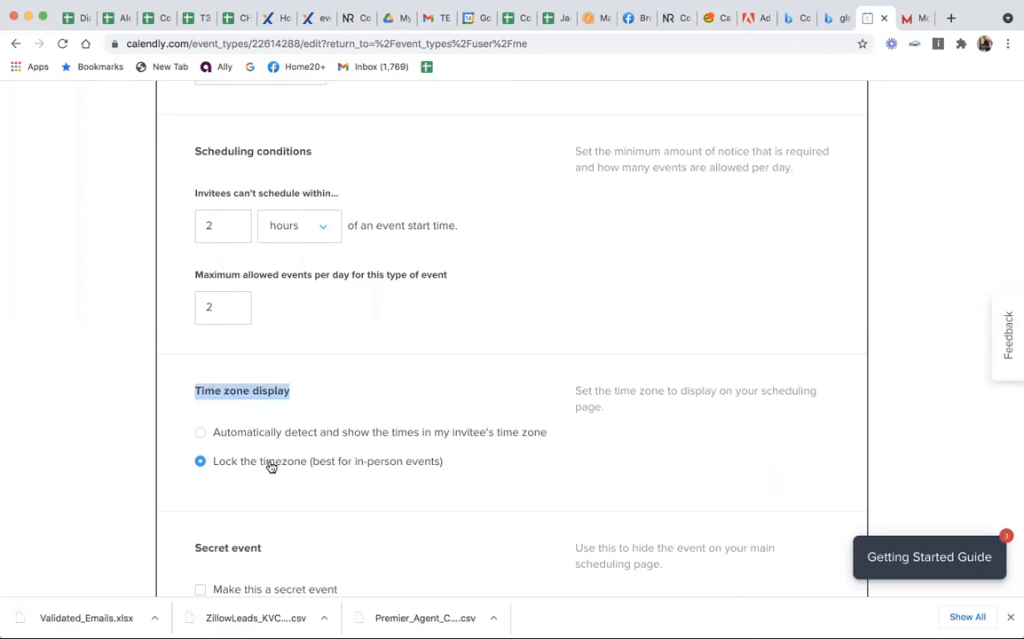
{"action": "scroll", "coordinate": [271, 461], "scroll_direction": "down", "scroll_amount": 7}
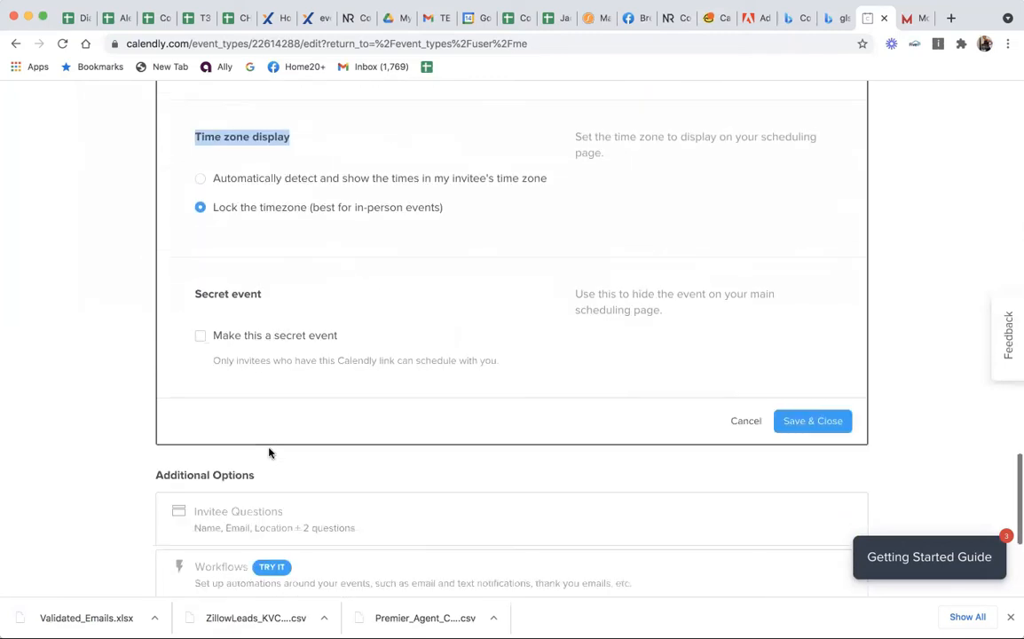
{"action": "left_click", "coordinate": [814, 417]}
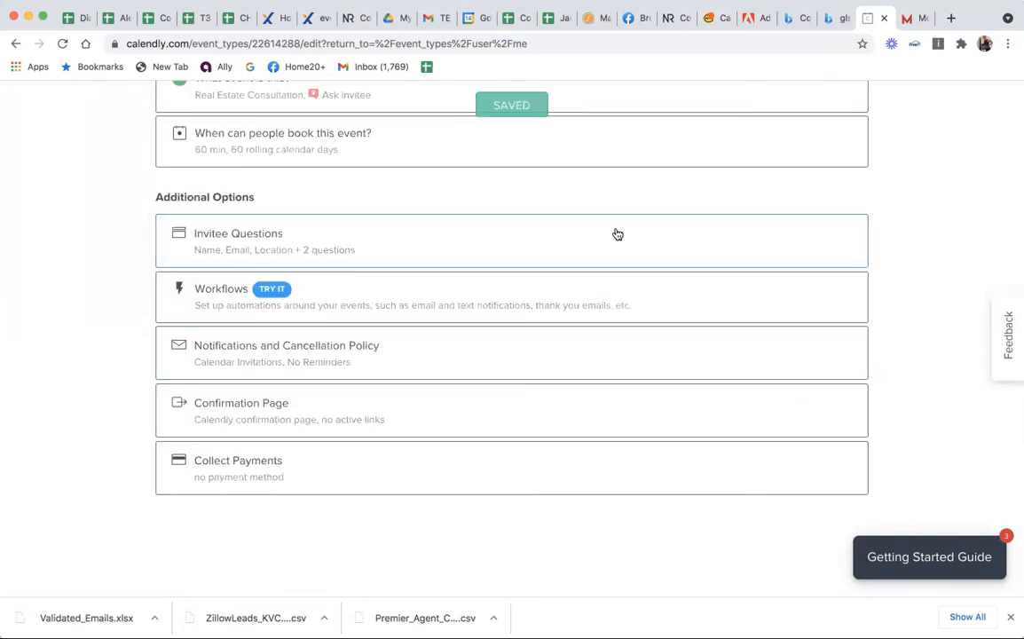
Step: Add a required invitee question "Phone Number:" with the Phone Number answer type to the event
{"action": "left_click", "coordinate": [233, 246]}
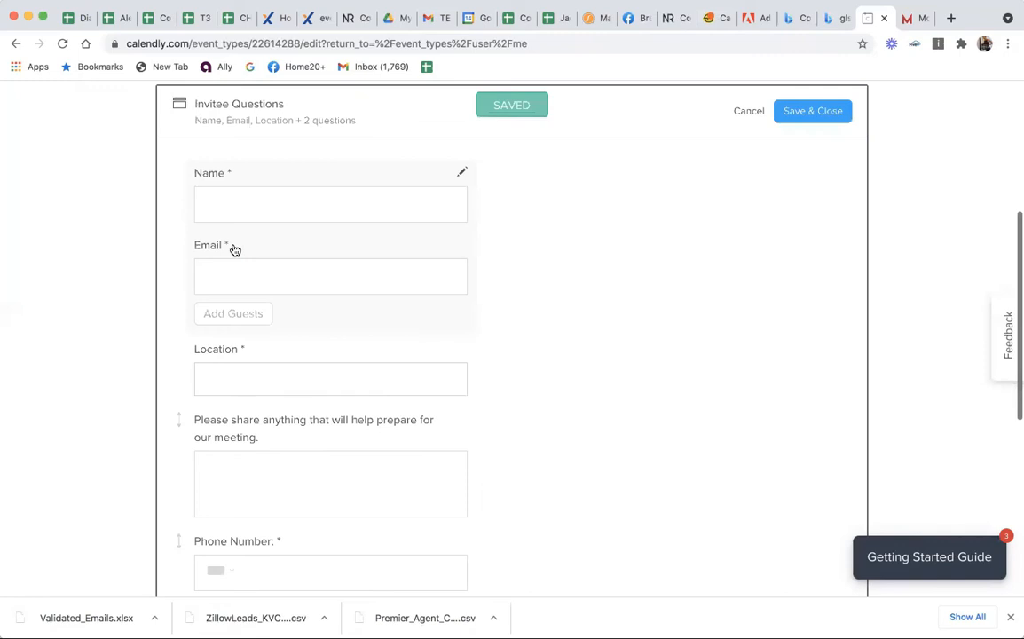
{"action": "scroll", "coordinate": [258, 465], "scroll_direction": "down", "scroll_amount": 3}
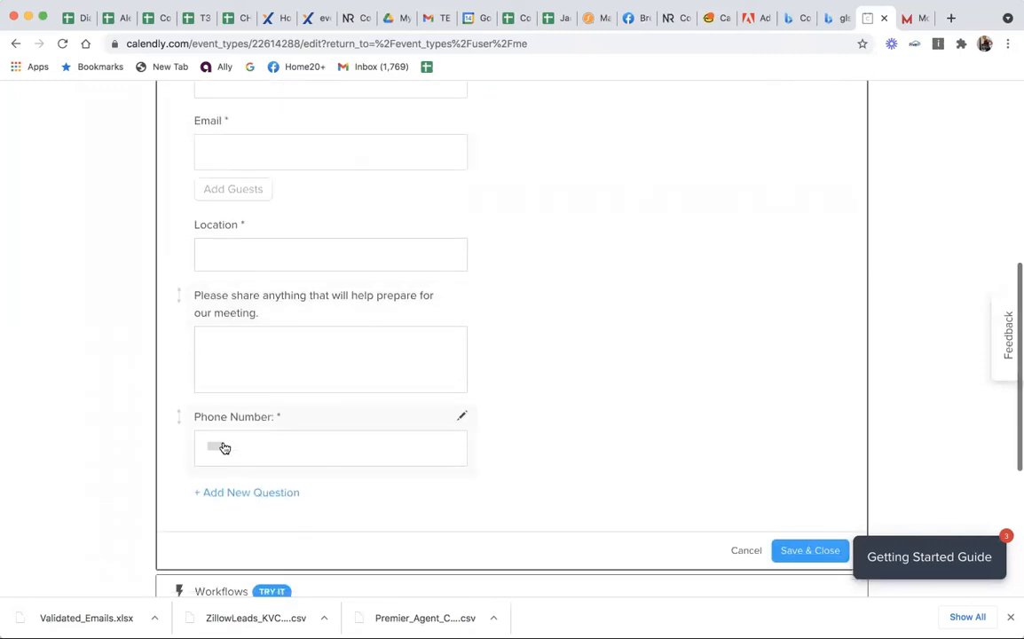
{"action": "scroll", "coordinate": [246, 461], "scroll_direction": "down", "scroll_amount": 1}
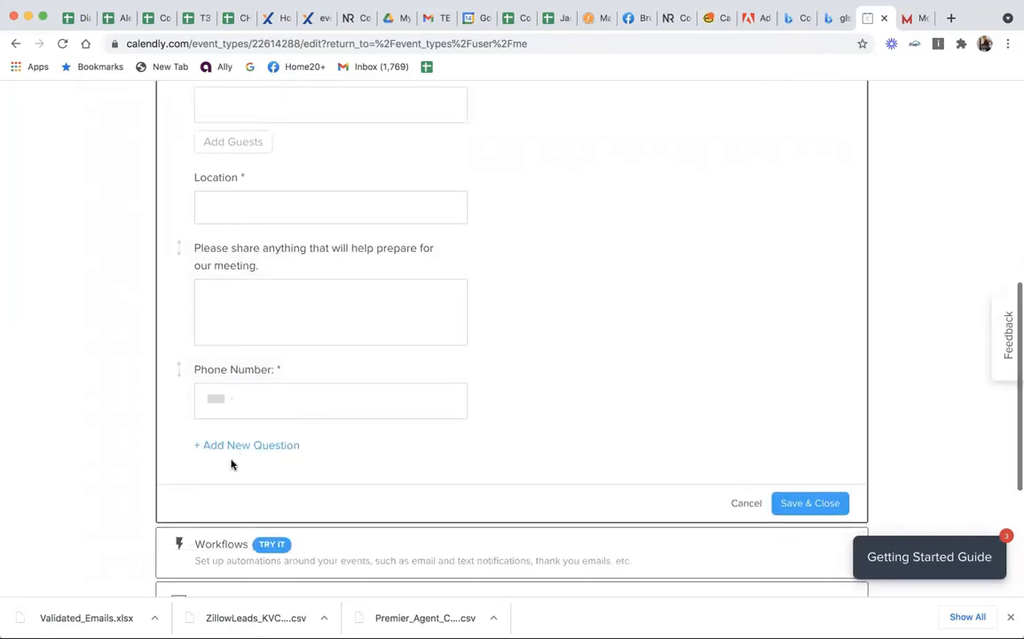
{"action": "left_click", "coordinate": [257, 445]}
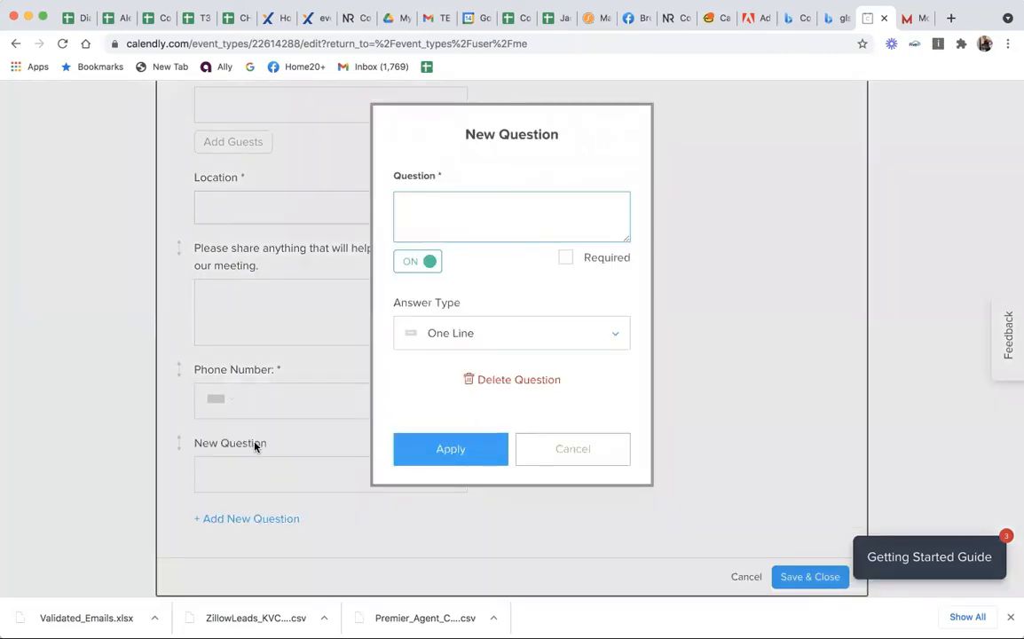
{"action": "type", "text": "Phone Number"}
{"action": "left_click", "coordinate": [563, 264]}
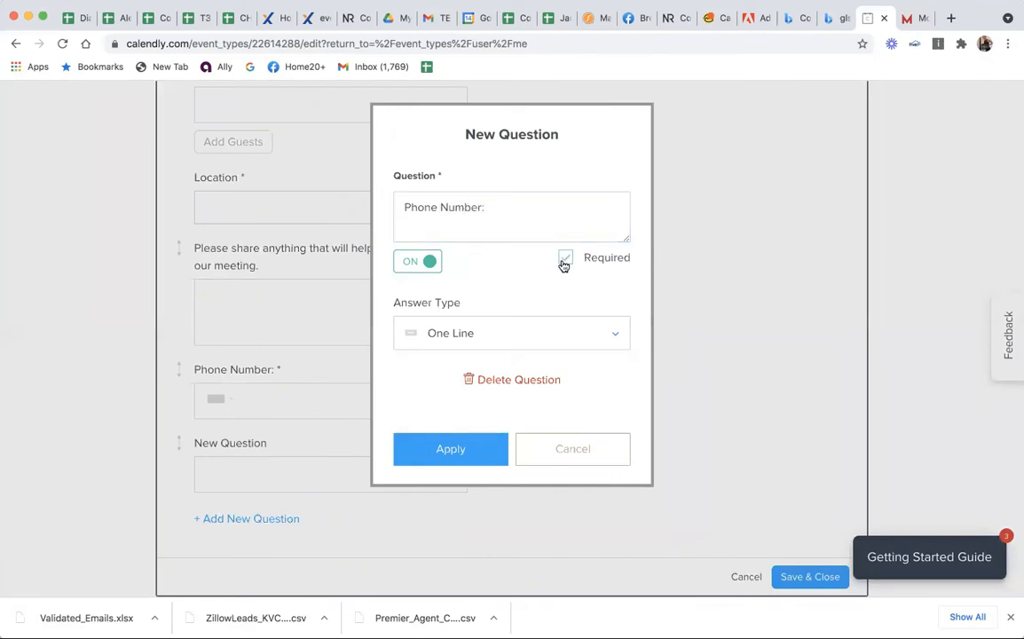
{"action": "left_click", "coordinate": [553, 337]}
{"action": "scroll", "coordinate": [553, 422], "scroll_direction": "down", "scroll_amount": 1}
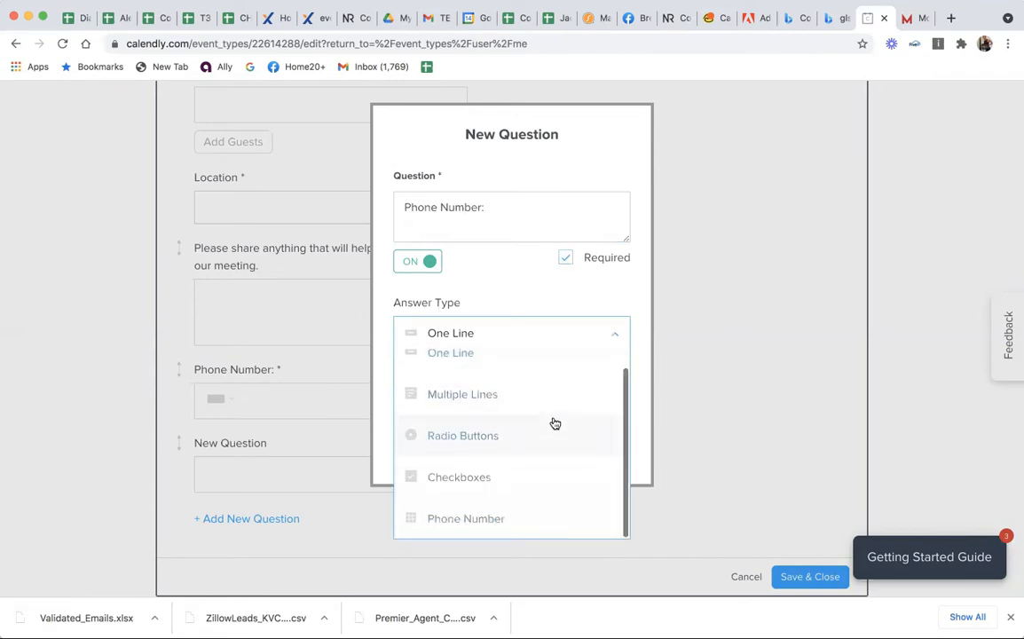
{"action": "left_click", "coordinate": [509, 518]}
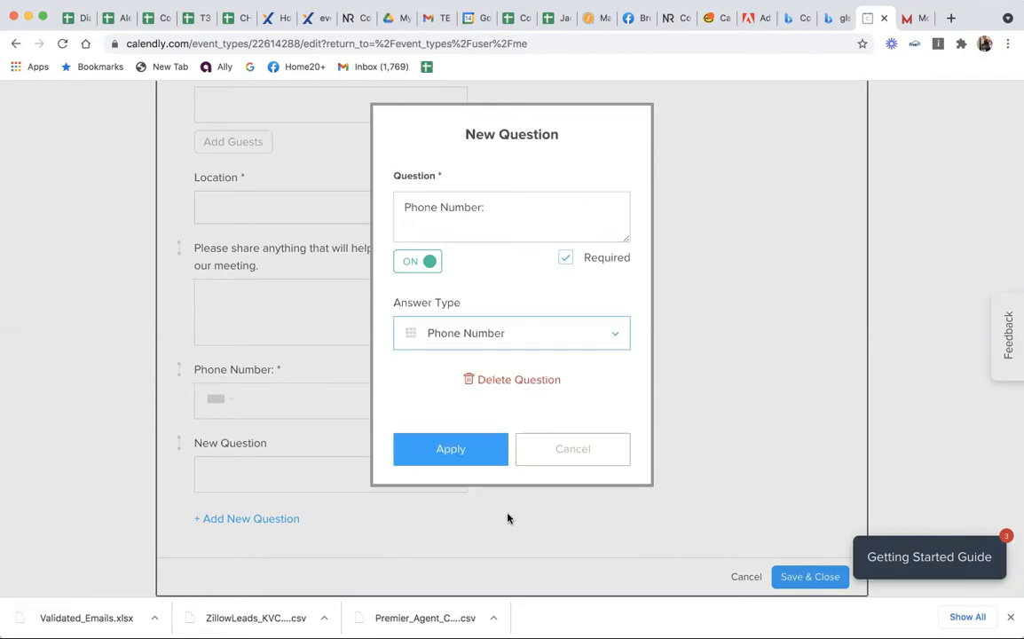
{"action": "left_click", "coordinate": [453, 449]}
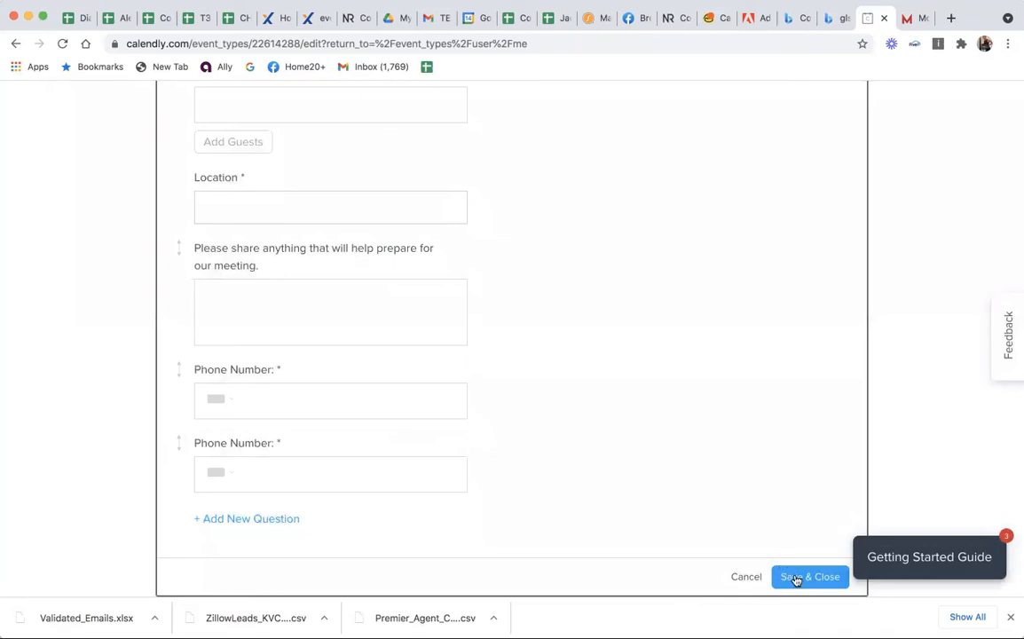
Step: Delete the duplicate "Phone Number:" question from the end of the invitee questions and save the section
{"action": "left_click", "coordinate": [468, 442]}
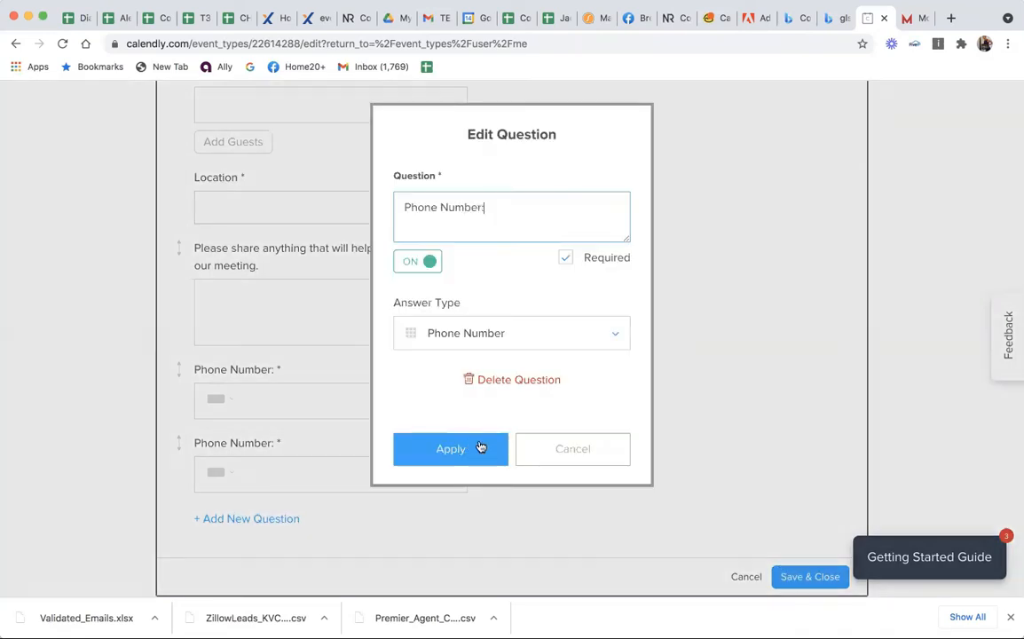
{"action": "left_click", "coordinate": [529, 383]}
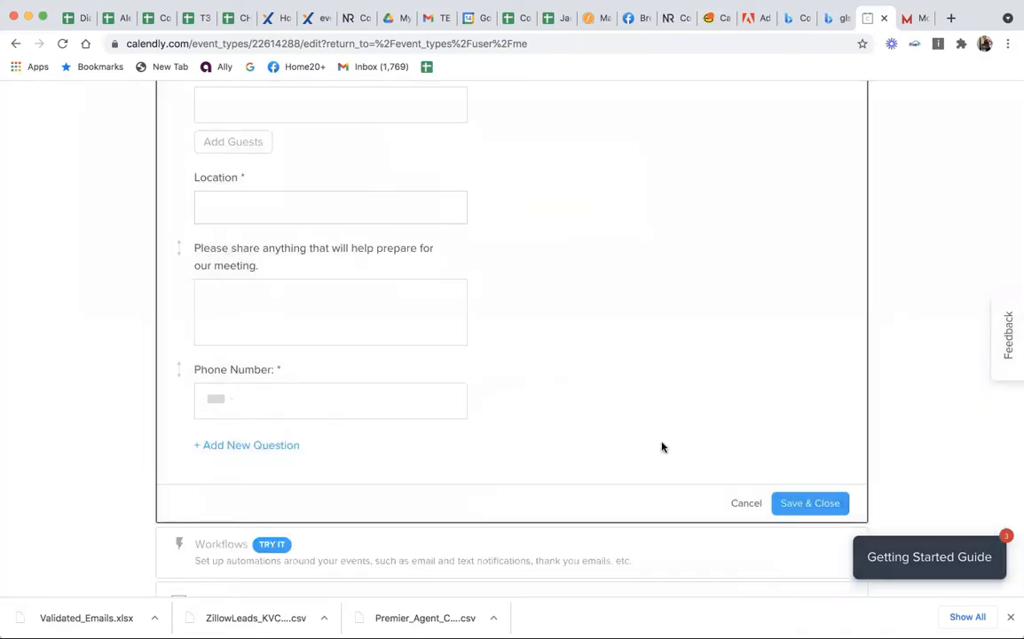
{"action": "left_click", "coordinate": [808, 504]}
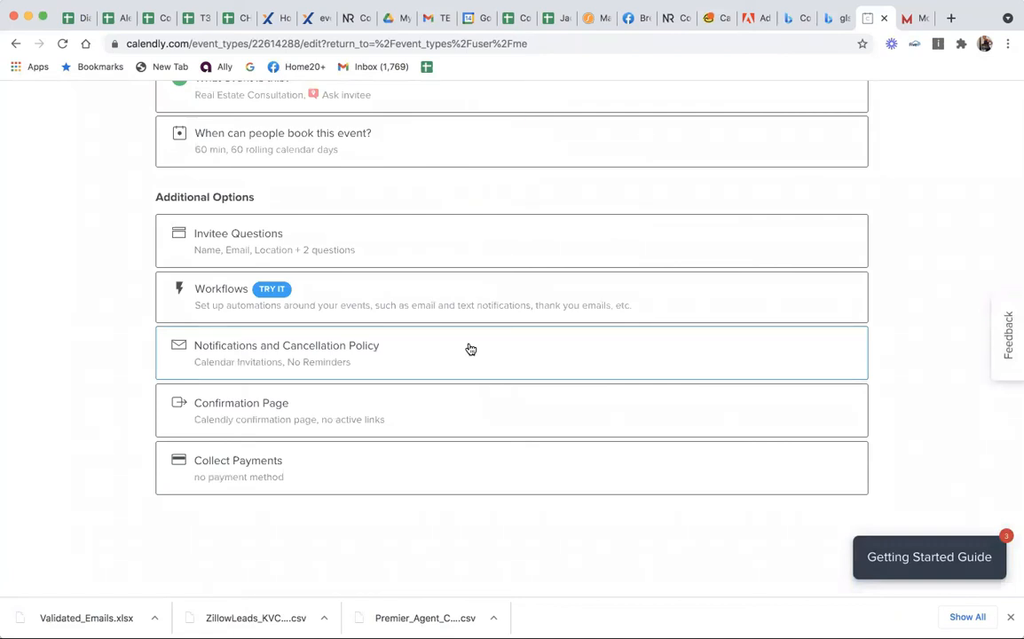
Step: Review the event's notification options and try to turn on text reminders
{"action": "left_click", "coordinate": [471, 348]}
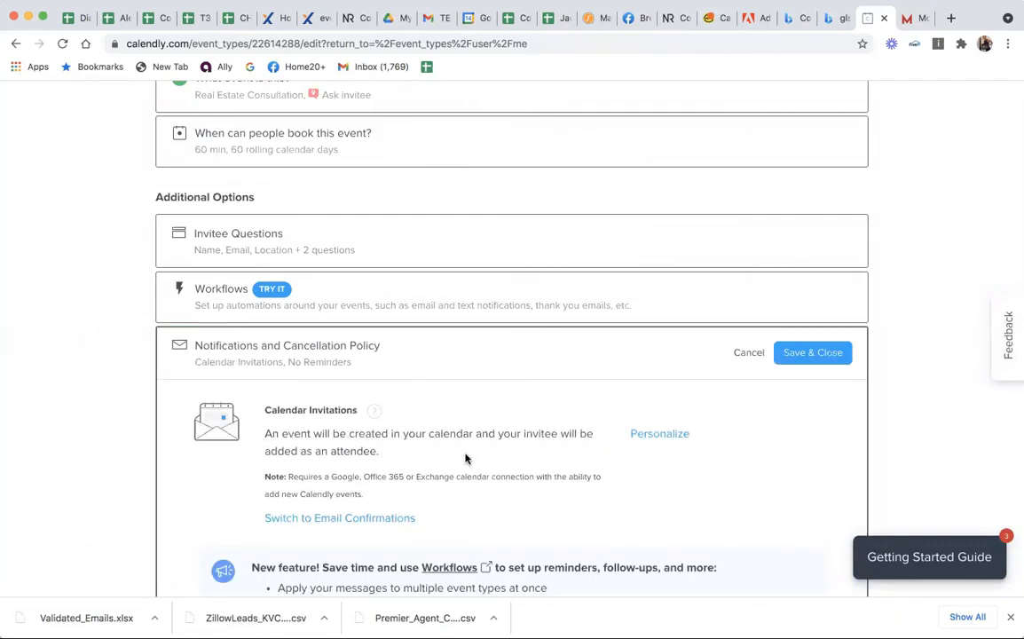
{"action": "scroll", "coordinate": [466, 457], "scroll_direction": "down", "scroll_amount": 5}
{"action": "scroll", "coordinate": [466, 457], "scroll_direction": "down", "scroll_amount": 3}
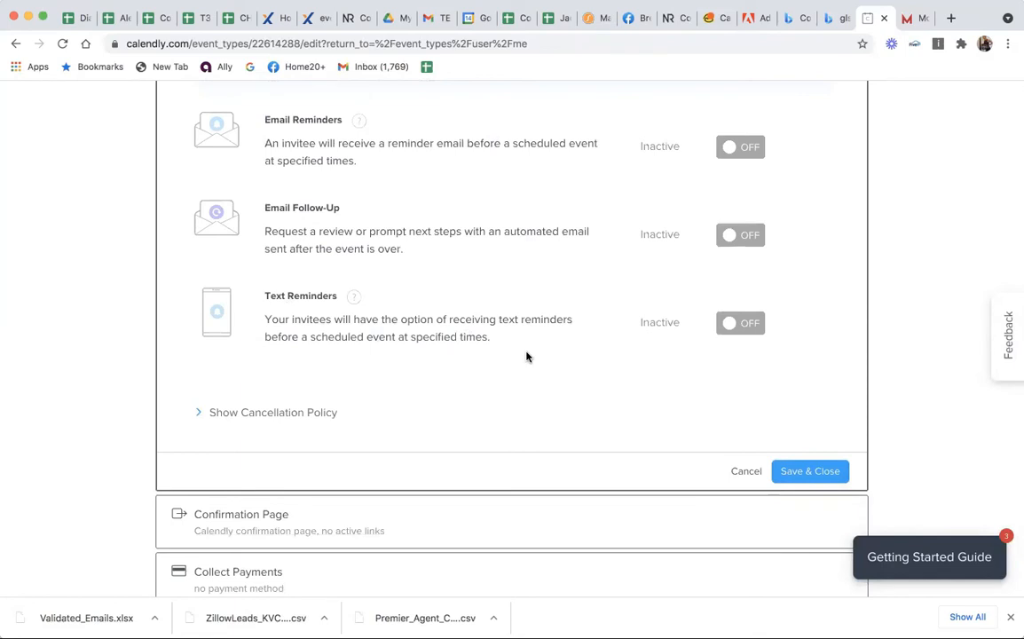
{"action": "left_click", "coordinate": [744, 323]}
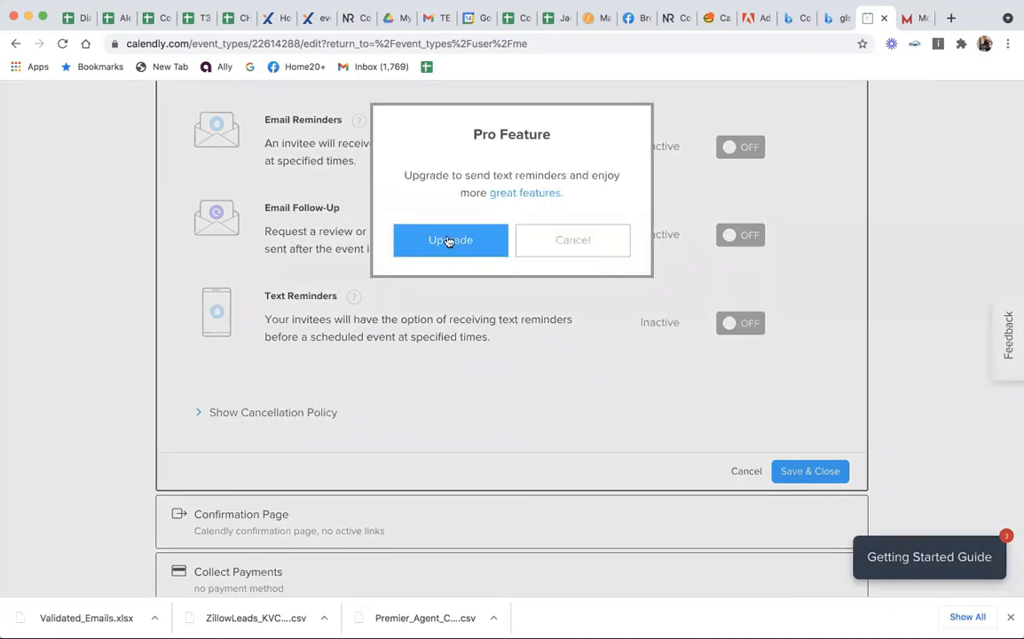
{"action": "left_click", "coordinate": [577, 241]}
{"action": "scroll", "coordinate": [522, 413], "scroll_direction": "down", "scroll_amount": 3}
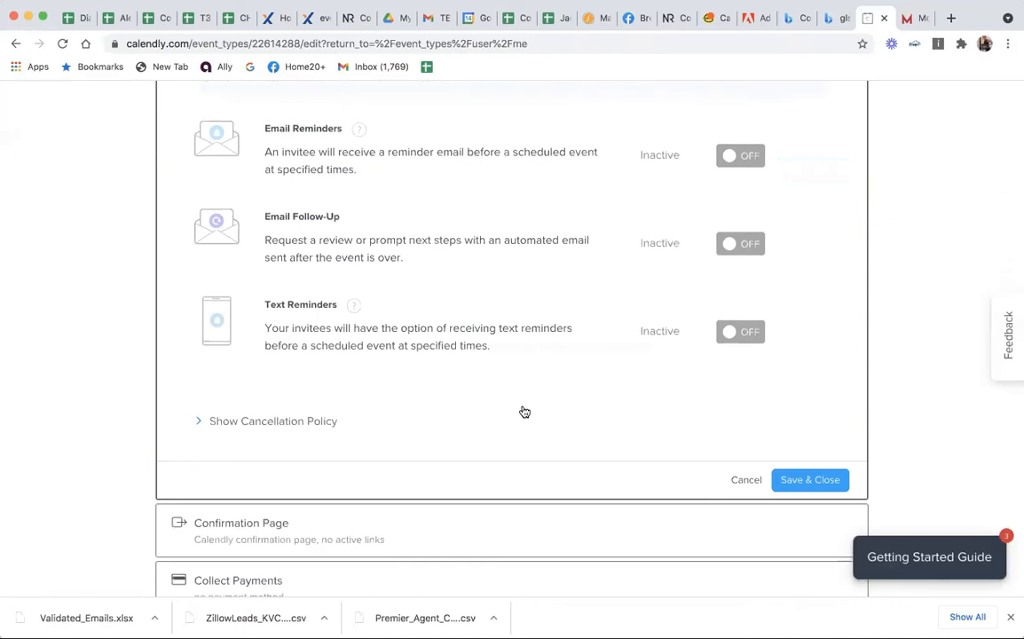
Step: Open the account's calendar connections and review the connected calendar, the conflict check and the calendar that receives new events
{"action": "scroll", "coordinate": [525, 411], "scroll_direction": "up", "scroll_amount": 10}
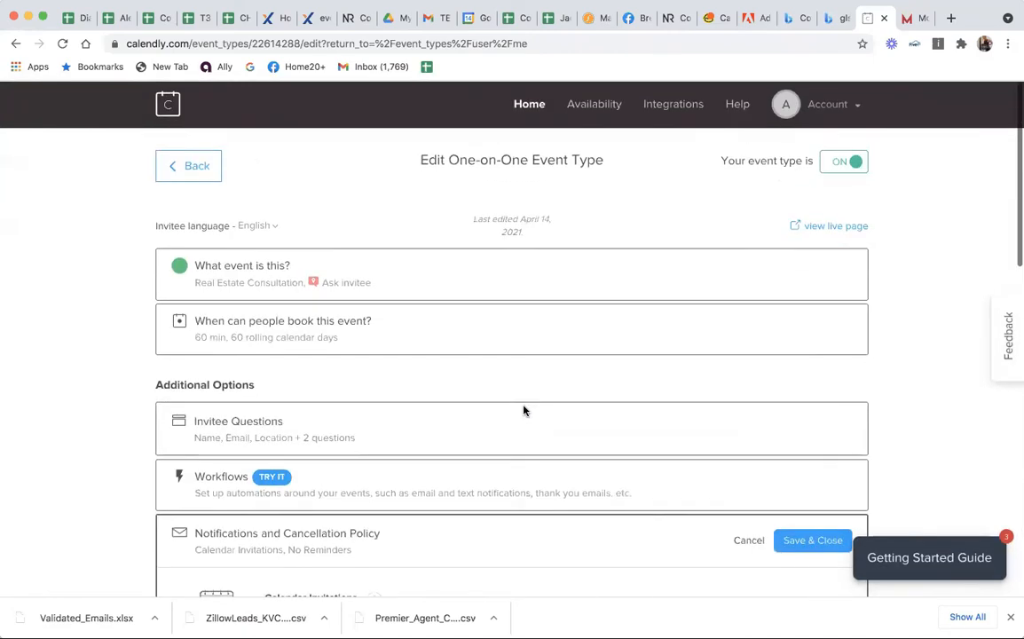
{"action": "left_click", "coordinate": [529, 108]}
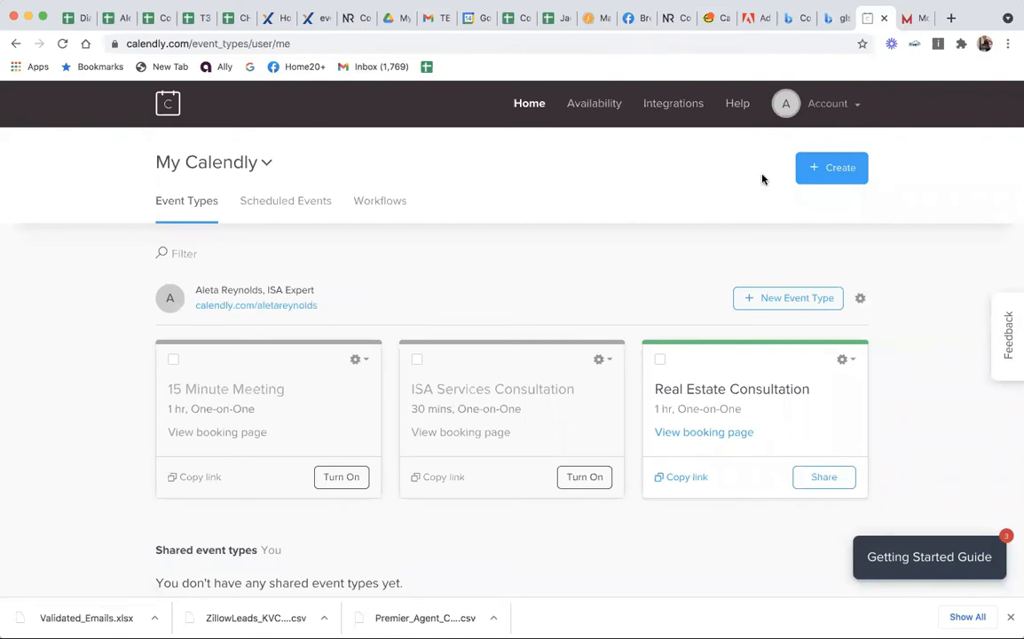
{"action": "left_click", "coordinate": [839, 103]}
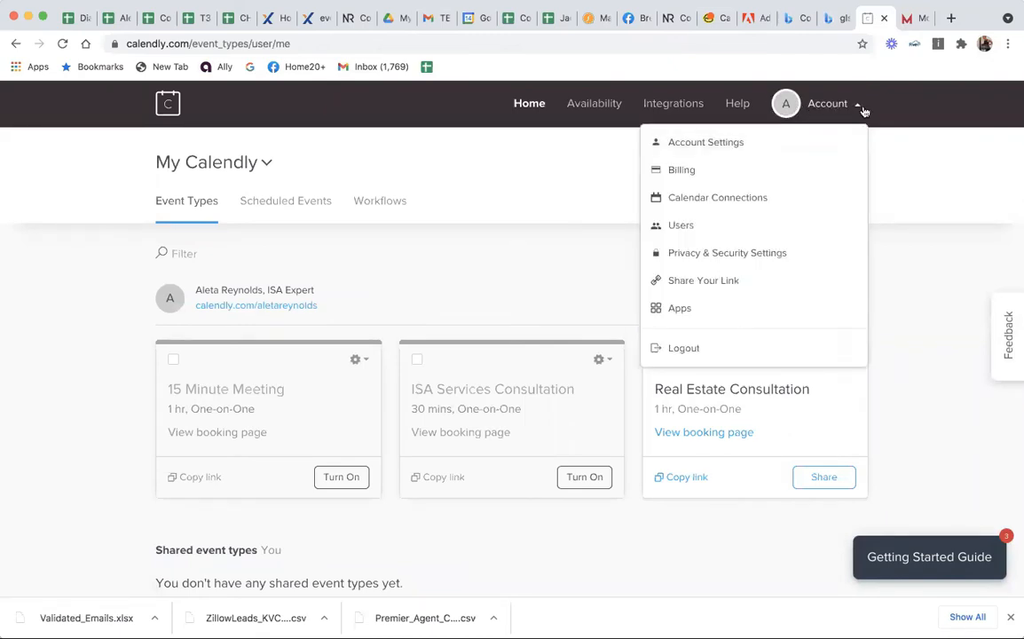
{"action": "left_click", "coordinate": [723, 198]}
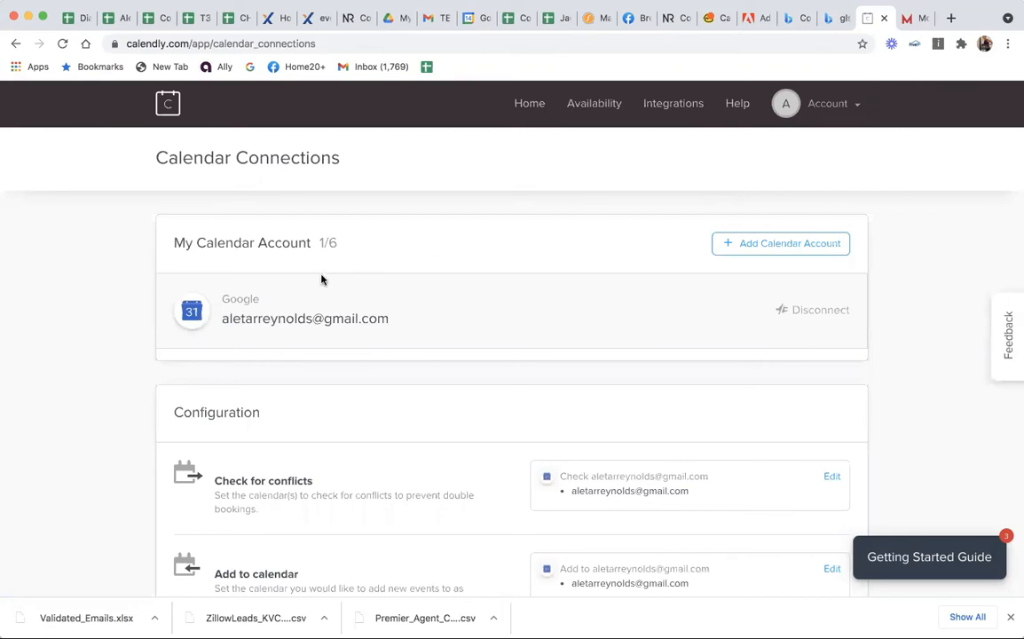
{"action": "scroll", "coordinate": [557, 407], "scroll_direction": "down", "scroll_amount": 3}
{"action": "scroll", "coordinate": [557, 407], "scroll_direction": "up", "scroll_amount": 2}
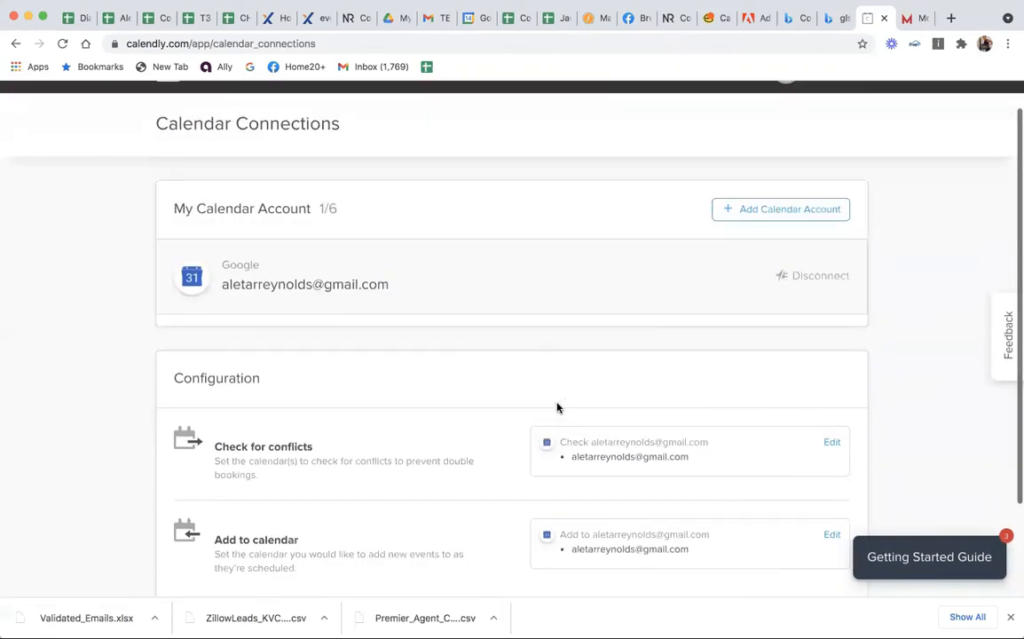
{"action": "scroll", "coordinate": [614, 424], "scroll_direction": "down", "scroll_amount": 2}
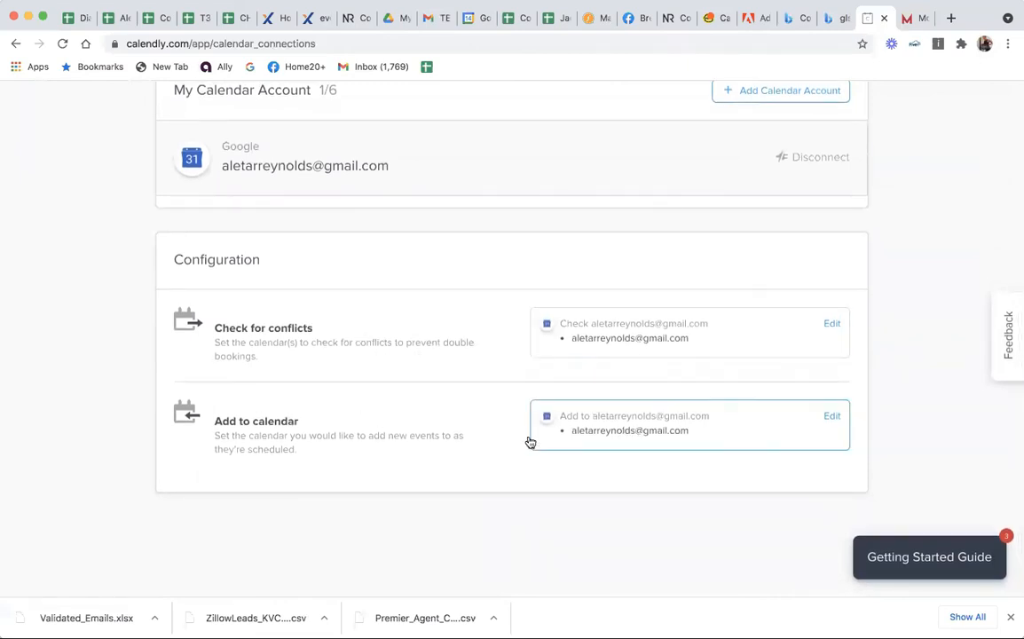
{"action": "scroll", "coordinate": [526, 433], "scroll_direction": "up", "scroll_amount": 3}
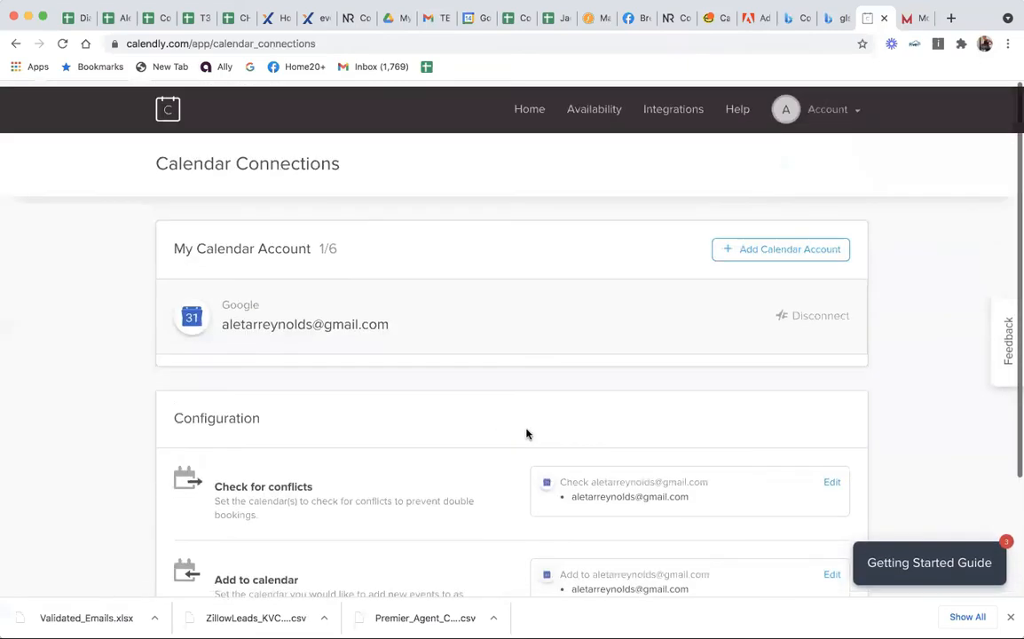
Step: Open the account settings and review the profile's name, welcome message, language, date format and time zone
{"action": "left_click", "coordinate": [842, 104]}
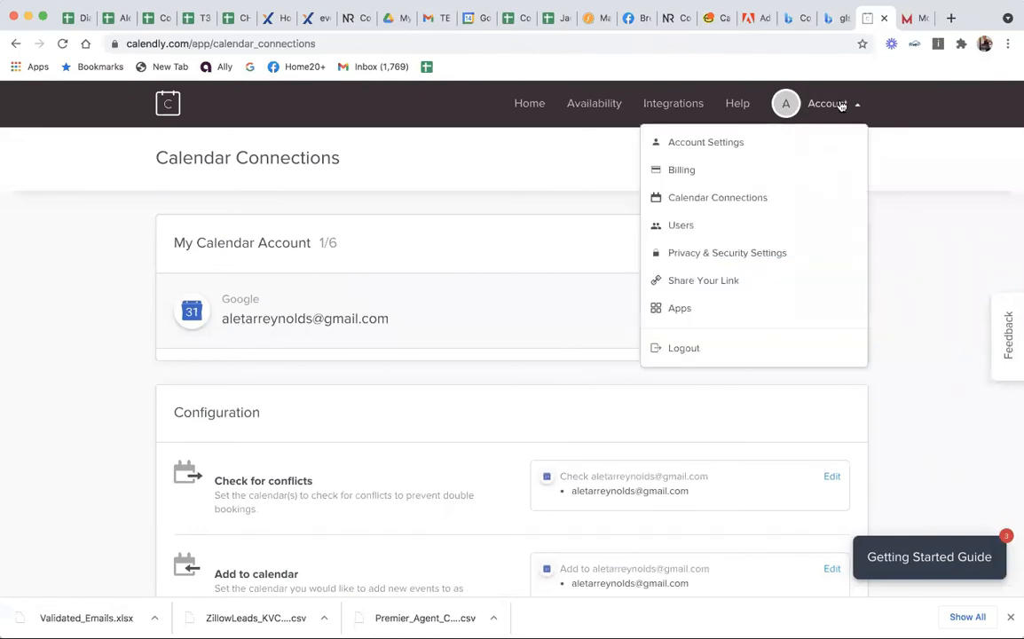
{"action": "left_click", "coordinate": [726, 144]}
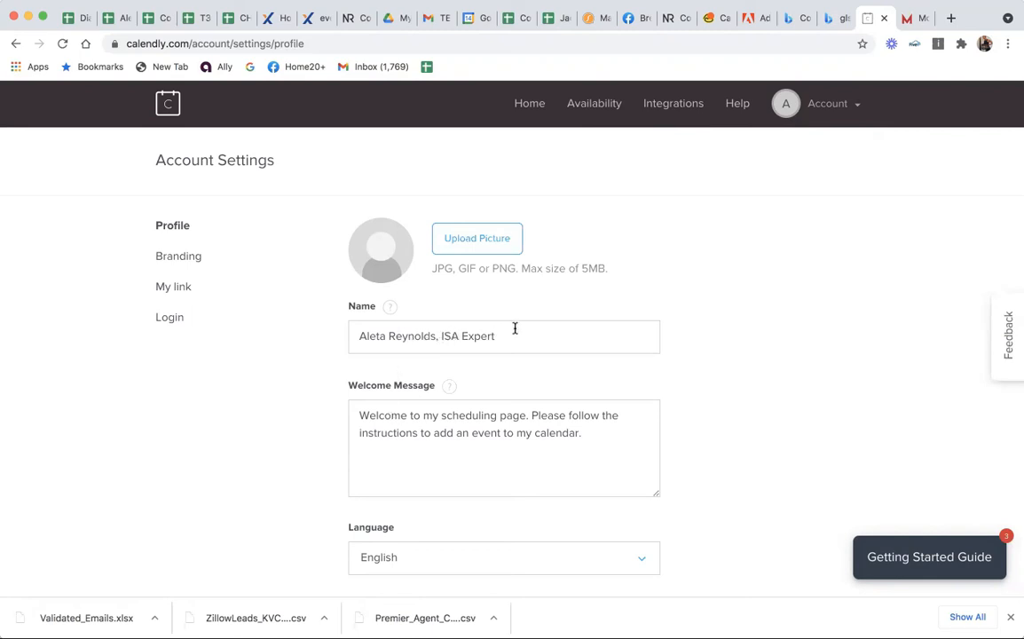
{"action": "left_click_drag", "start_coordinate": [359, 415], "coordinate": [610, 442]}
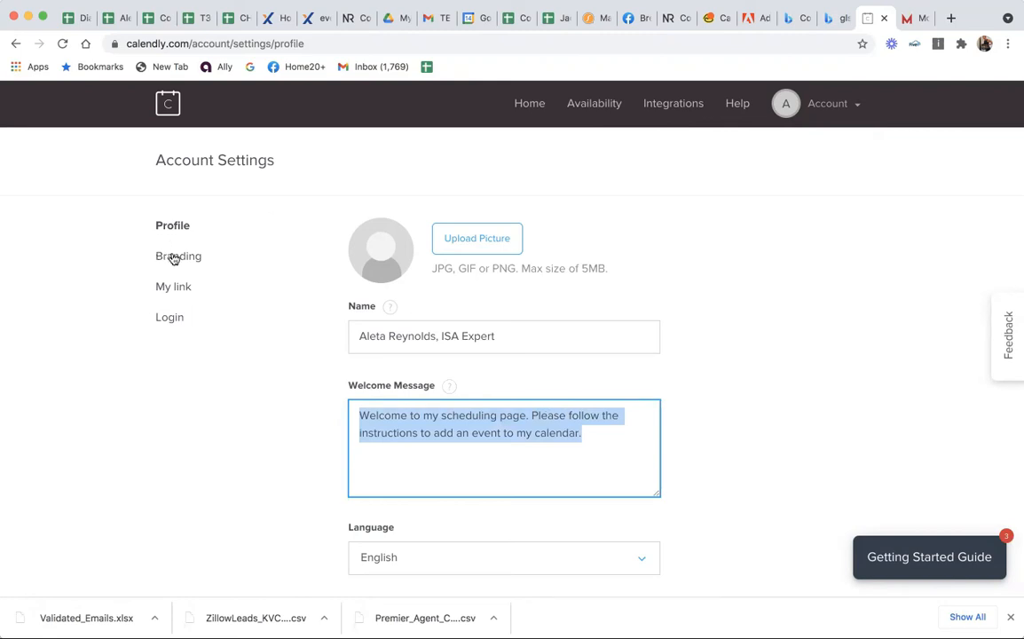
{"action": "scroll", "coordinate": [492, 349], "scroll_direction": "down", "scroll_amount": 5}
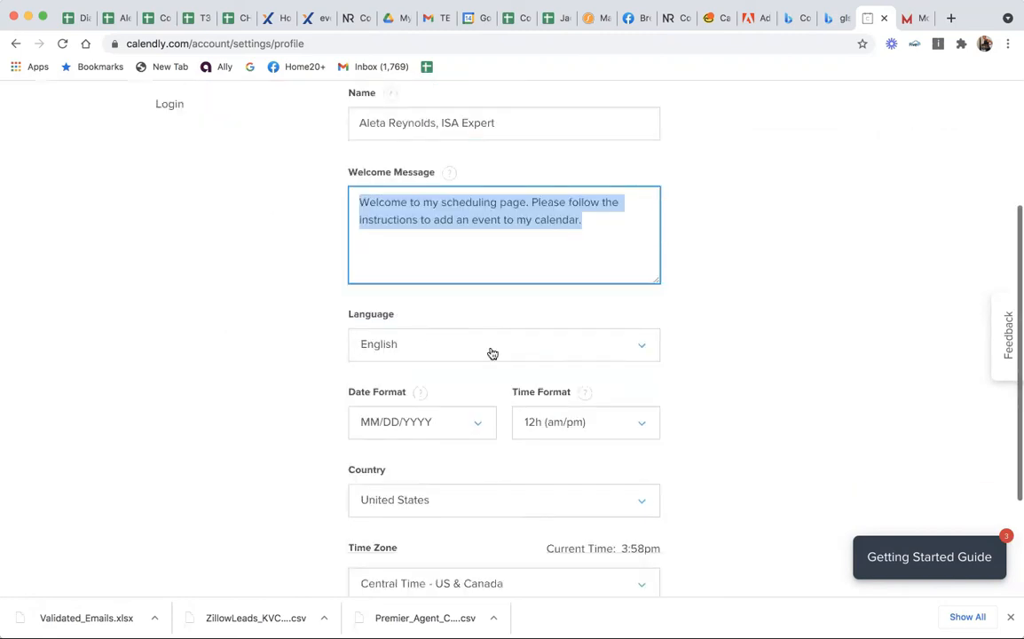
{"action": "scroll", "coordinate": [492, 351], "scroll_direction": "down", "scroll_amount": 4}
{"action": "scroll", "coordinate": [492, 354], "scroll_direction": "up", "scroll_amount": 9}
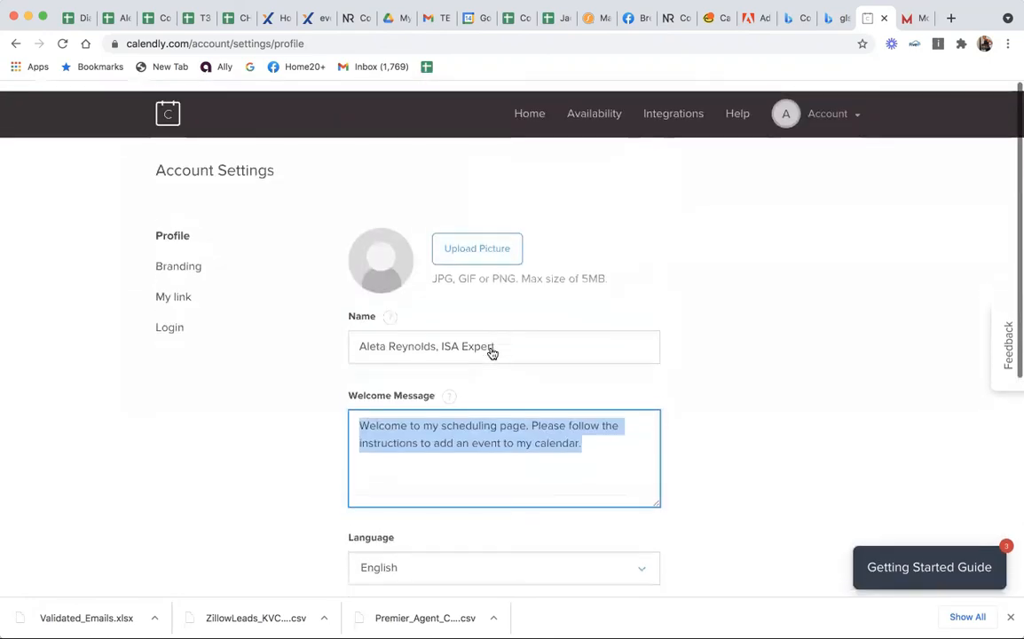
Step: Return to the event types home page and select the profile name with its booking link
{"action": "left_click", "coordinate": [531, 109]}
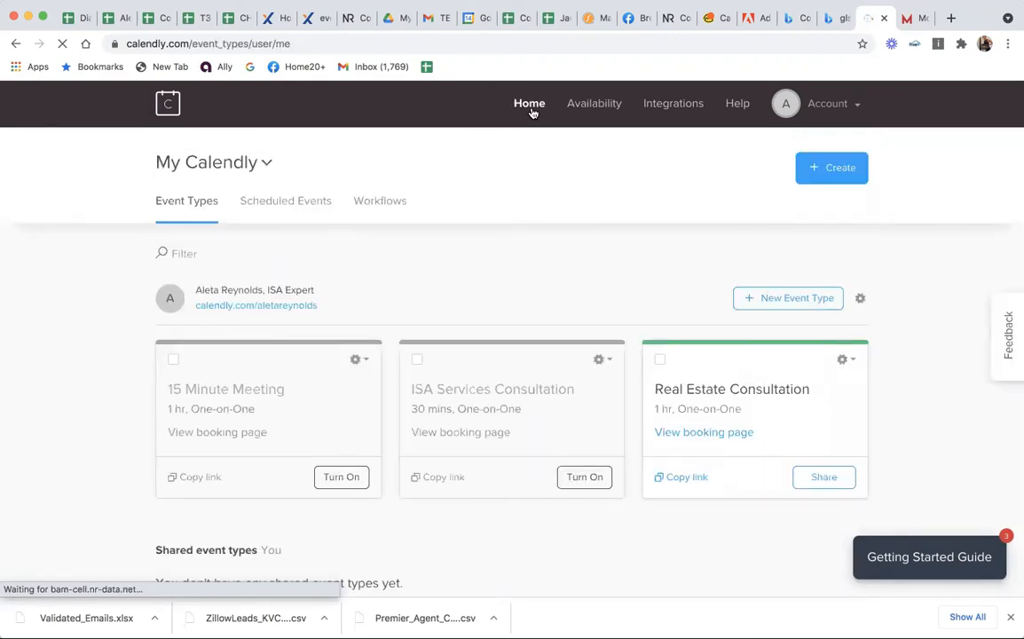
{"action": "left_click_drag", "start_coordinate": [194, 290], "coordinate": [317, 318]}
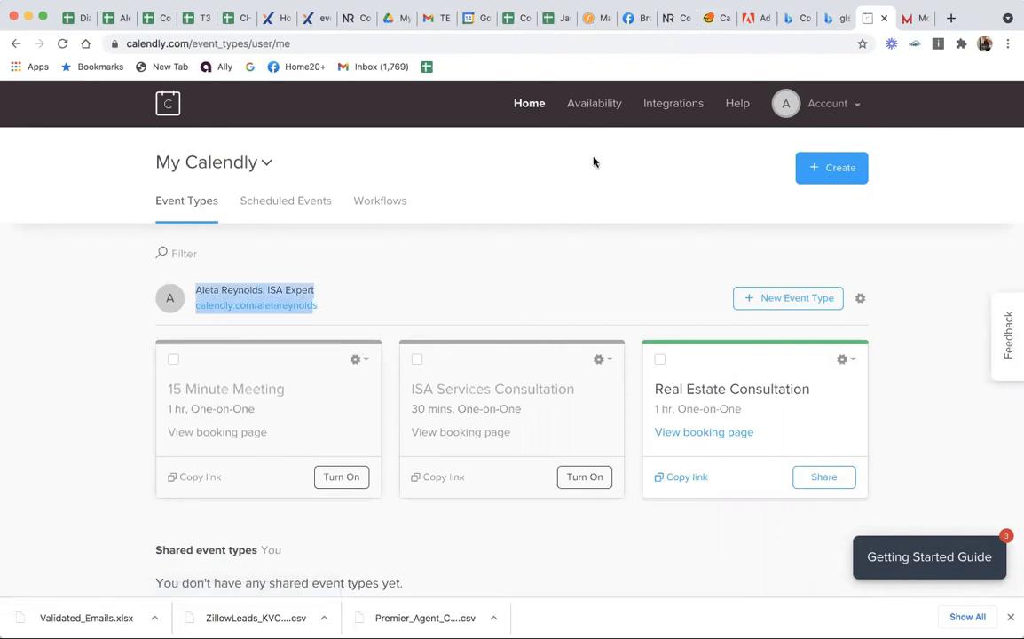
Step: Switch to Basecamp, decline the project set-up help and open the team project's Campfire chat
{"action": "left_click", "coordinate": [715, 19]}
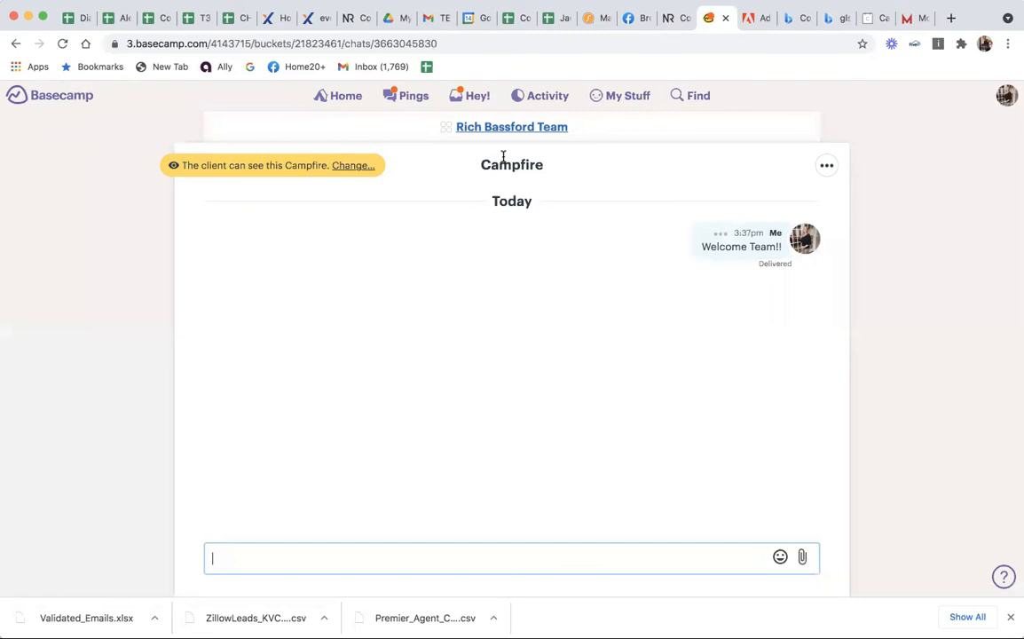
{"action": "left_click", "coordinate": [513, 128]}
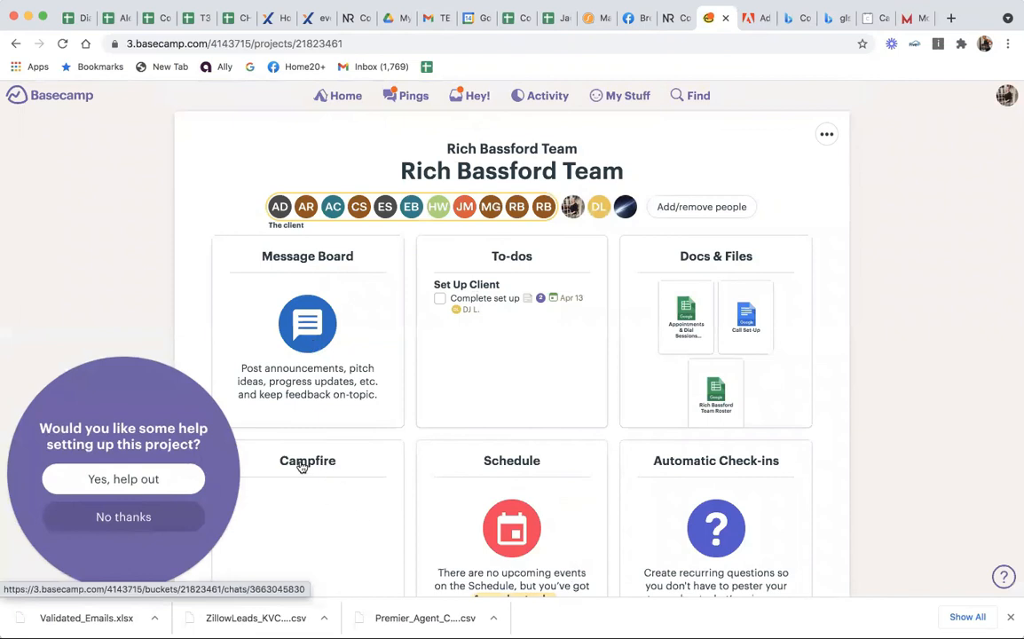
{"action": "left_click", "coordinate": [159, 520]}
{"action": "left_click", "coordinate": [287, 517]}
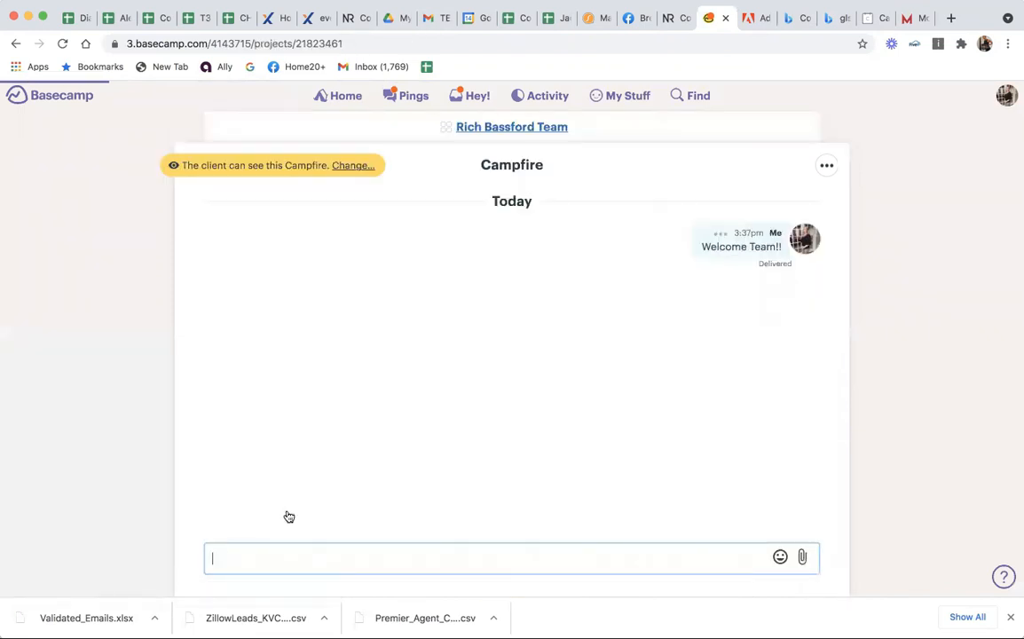
{"action": "key", "text": "super+bracketleft"}
{"action": "left_click", "coordinate": [289, 516]}
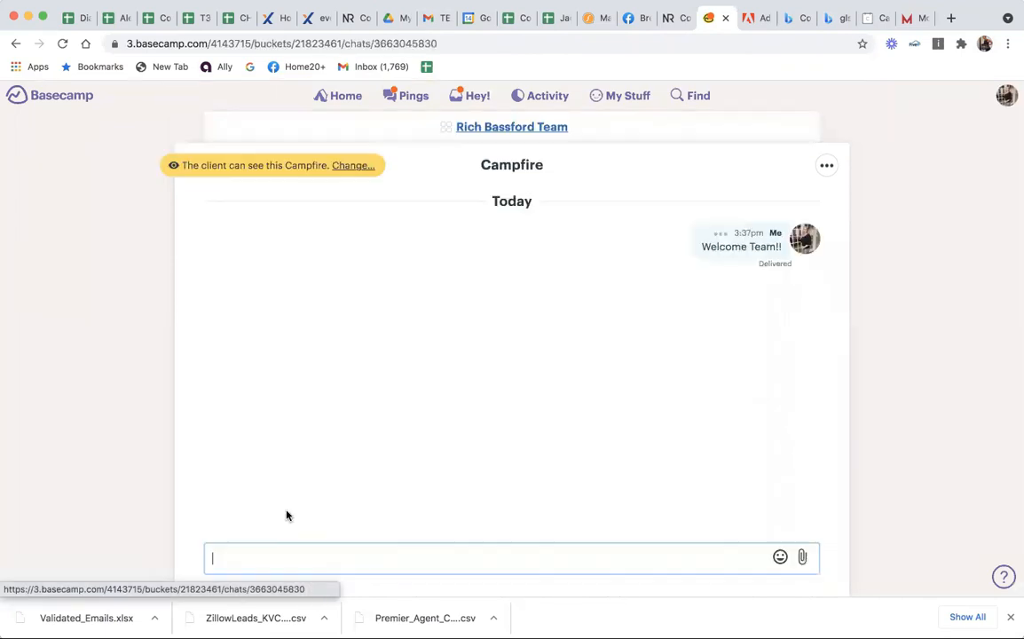
{"action": "type", "text": "w"}
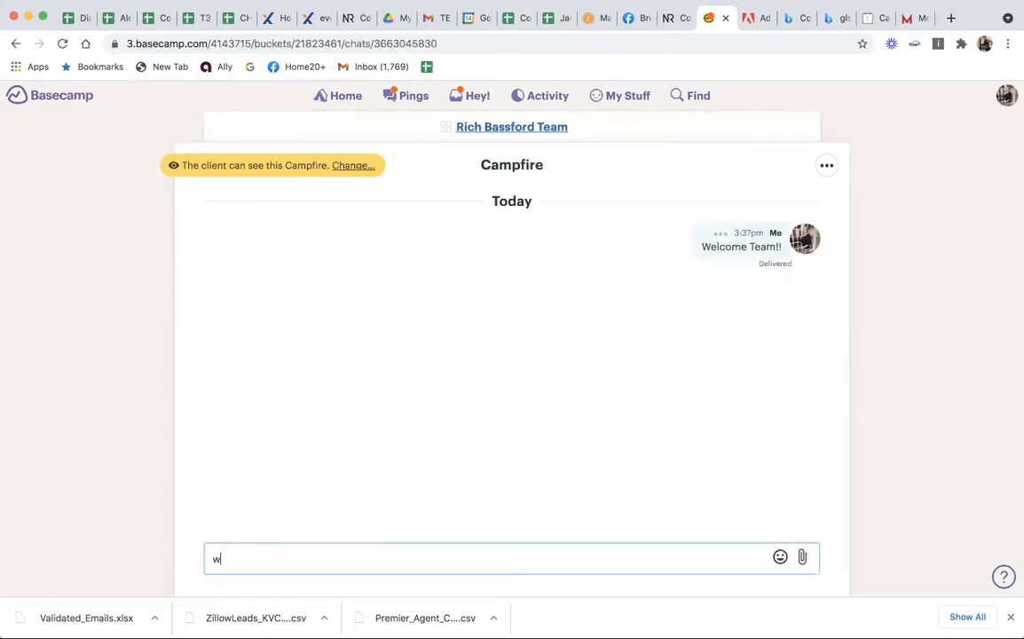
{"action": "type", "text": "ww.co"}
{"action": "key", "text": "BackSpace"}
{"action": "key", "text": "BackSpace"}
{"action": "key", "text": "BackSpace"}
{"action": "key", "text": "BackSpace"}
{"action": "key", "text": "BackSpace"}
{"action": "key", "text": "BackSpace"}
Step: Switch back to Calendly and copy the profile name and booking link from the event types page
{"action": "left_click", "coordinate": [868, 18]}
{"action": "left_click", "coordinate": [364, 298]}
{"action": "left_click_drag", "start_coordinate": [194, 290], "coordinate": [304, 299]}
{"action": "left_click", "coordinate": [325, 316]}
{"action": "left_click", "coordinate": [201, 286]}
{"action": "left_click", "coordinate": [337, 314]}
{"action": "left_click_drag", "start_coordinate": [196, 286], "coordinate": [315, 305]}
{"action": "key", "text": "super+c"}
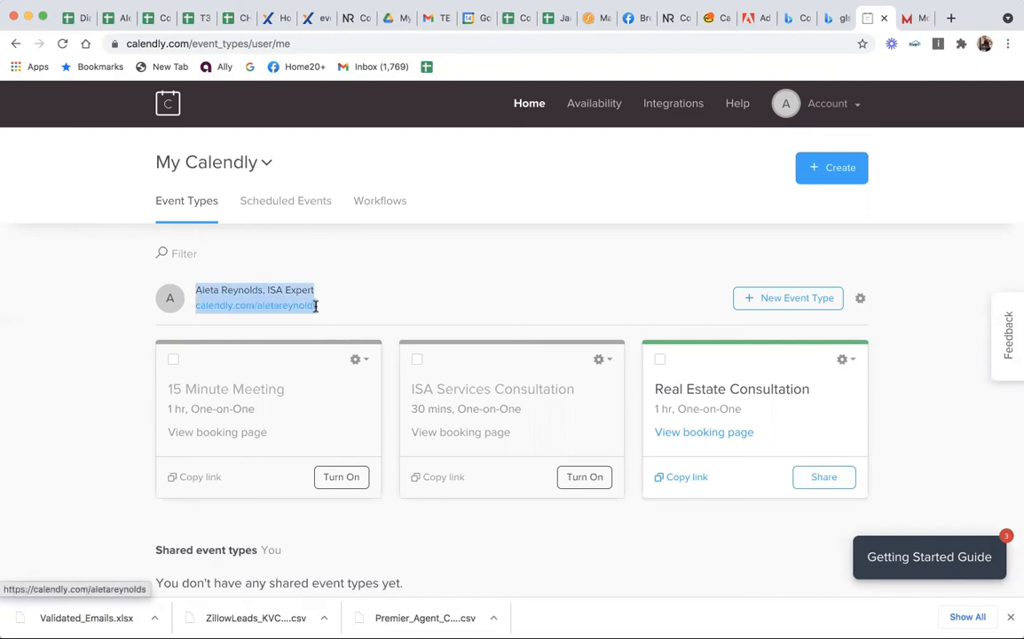
Step: Switch to Basecamp, paste the copied profile name and booking link into the Campfire chat and send the message
{"action": "scroll", "coordinate": [731, 145], "scroll_direction": "up", "scroll_amount": 1}
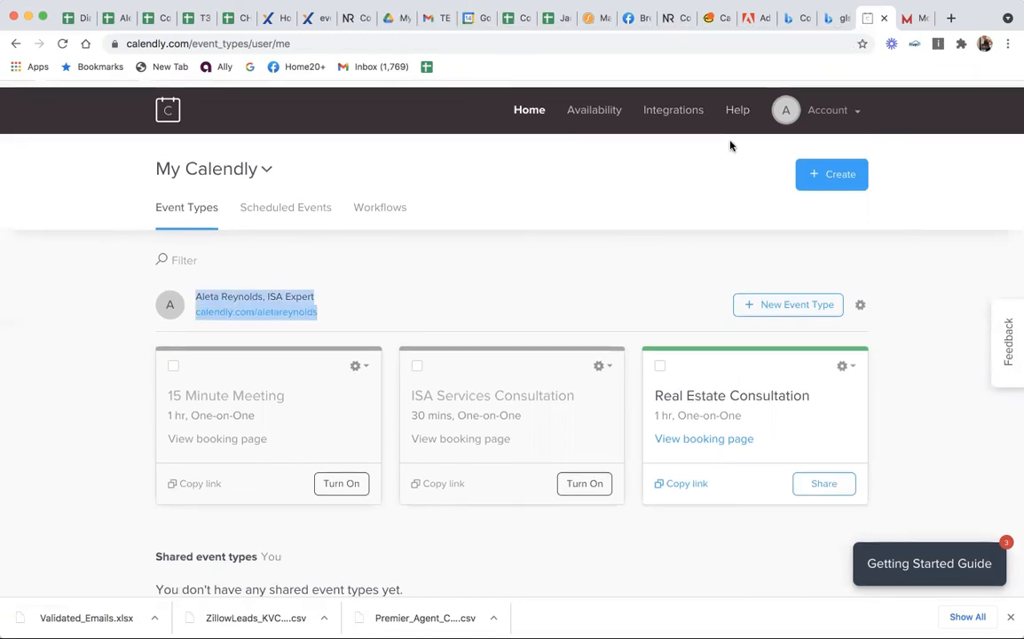
{"action": "left_click", "coordinate": [717, 19]}
{"action": "key", "text": "super+v"}
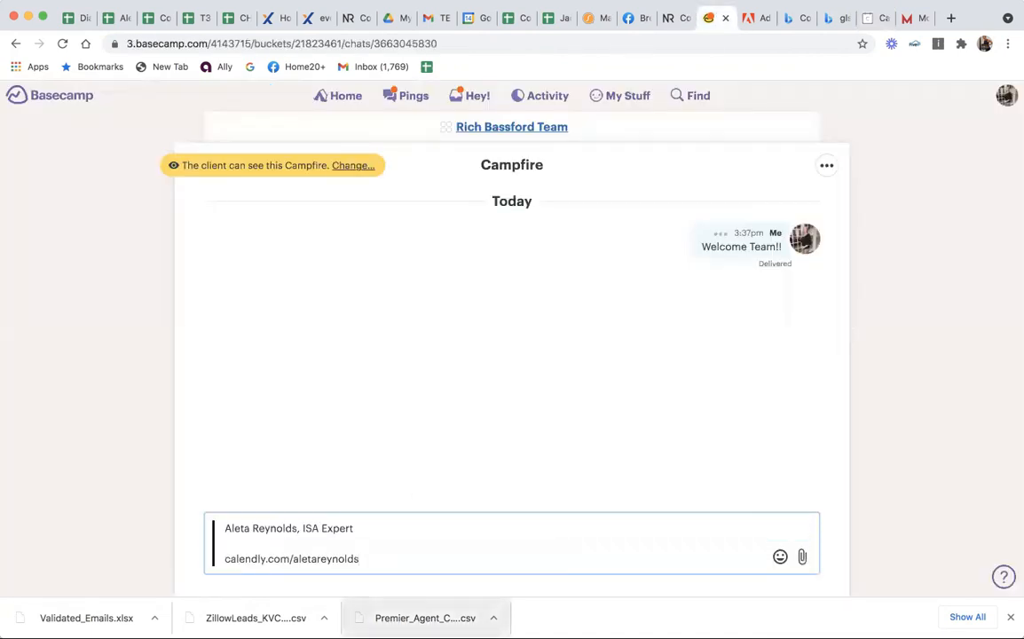
{"action": "key", "text": "Return"}
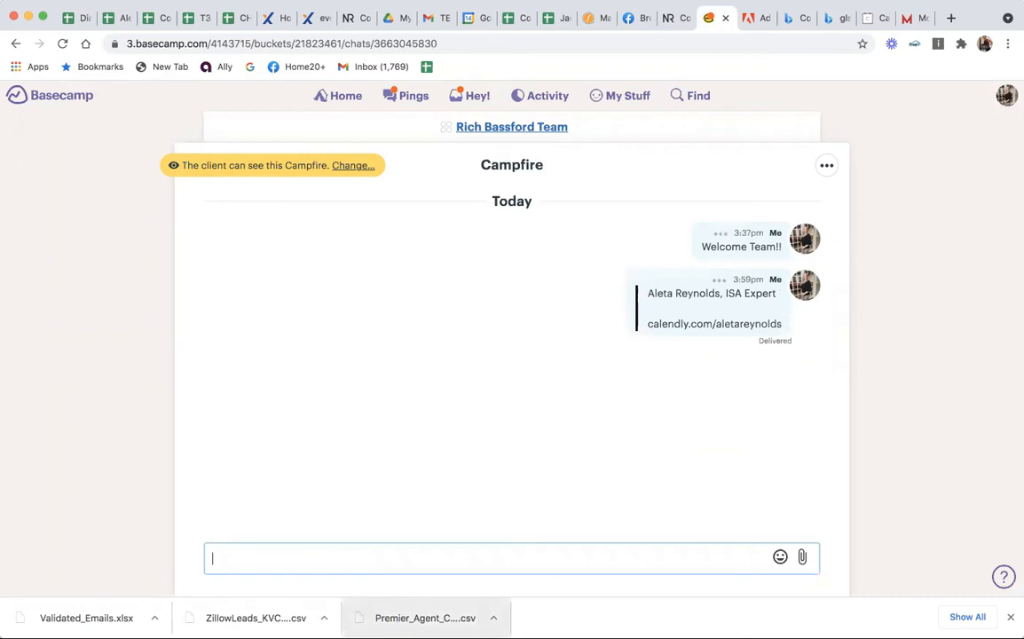